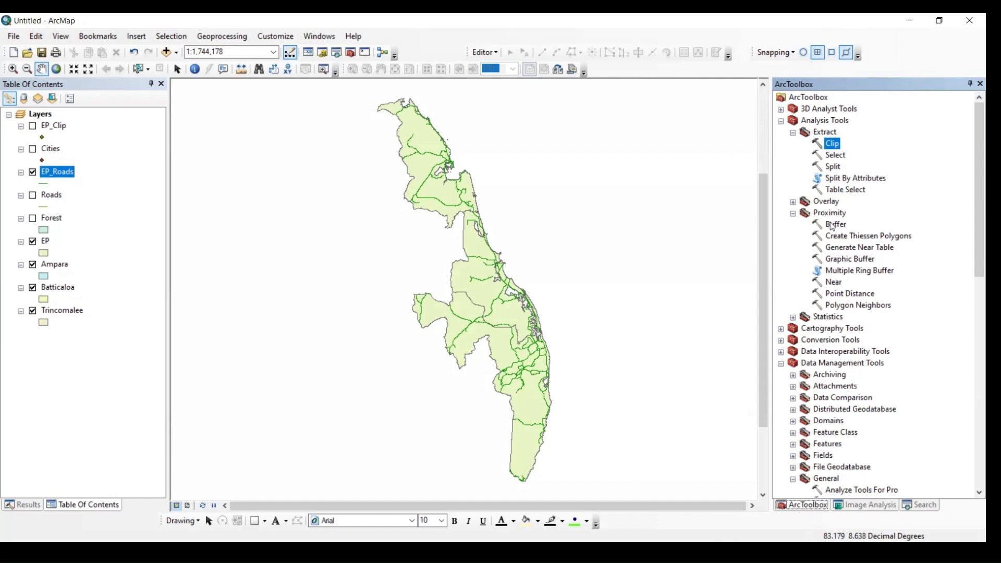
# Hide the EP_Roads layer and show the EP_Clip city points on the map
pyautogui.click(32, 171)
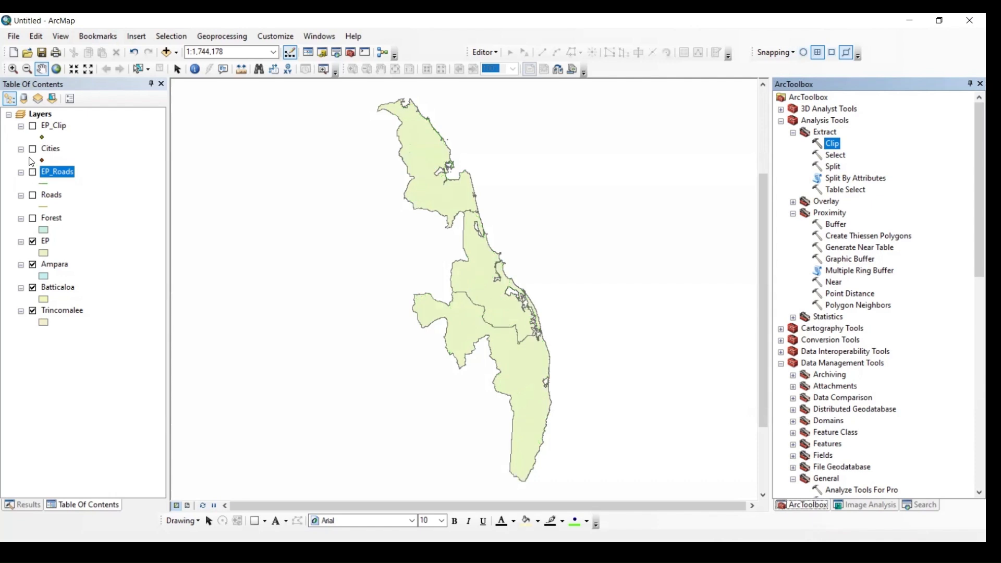
pyautogui.click(33, 125)
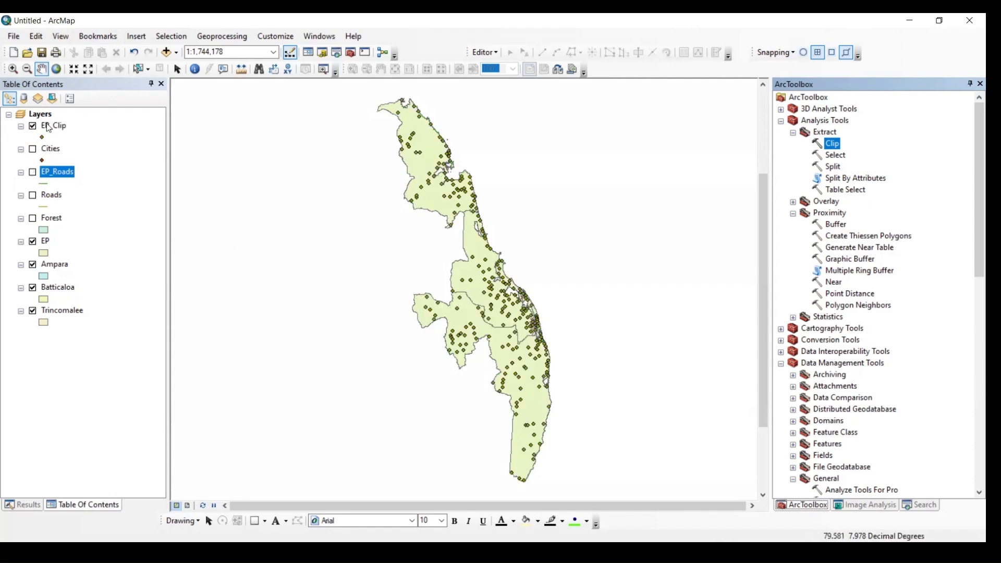
pyautogui.click(840, 226)
pyautogui.doubleClick(841, 227)
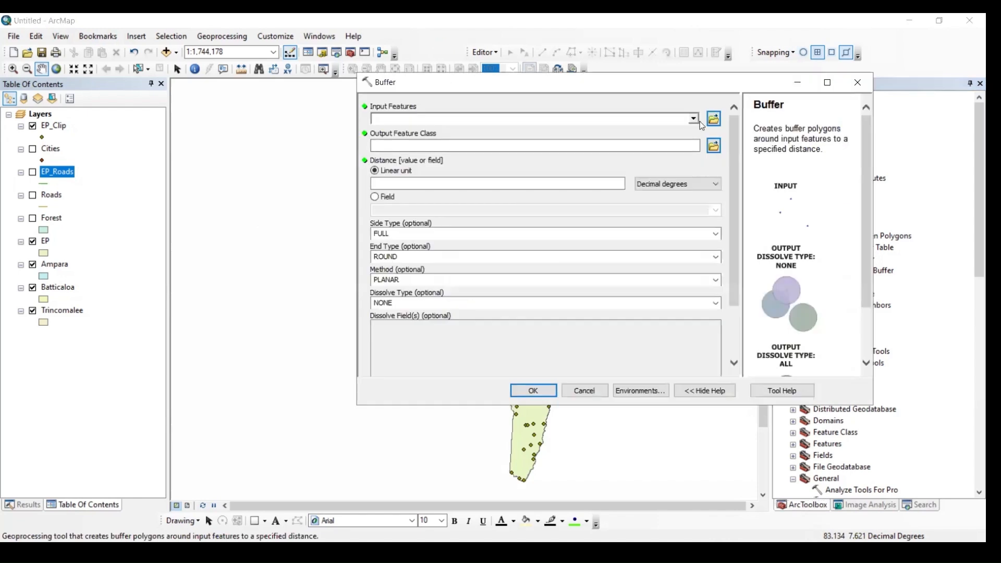
pyautogui.click(693, 118)
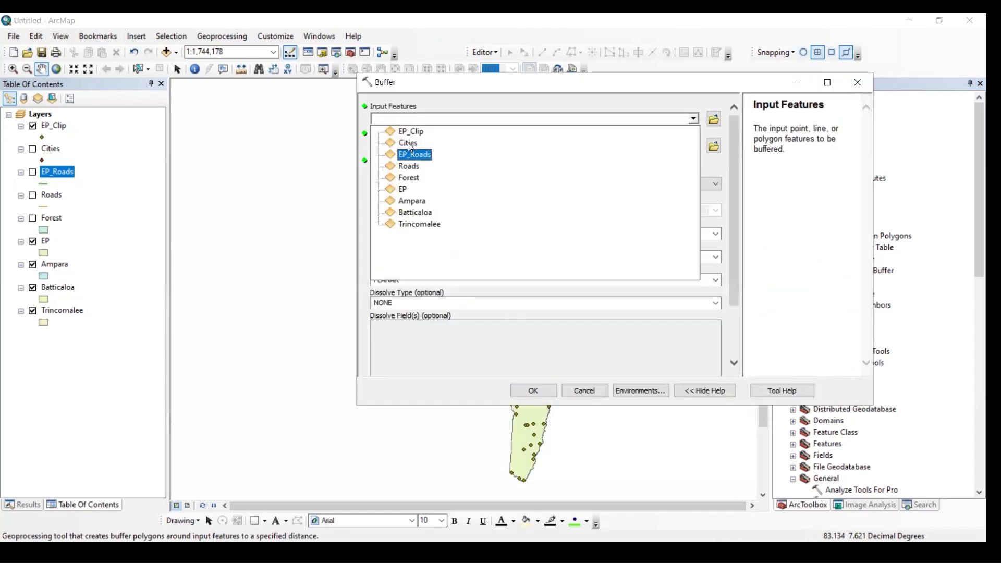
pyautogui.click(864, 88)
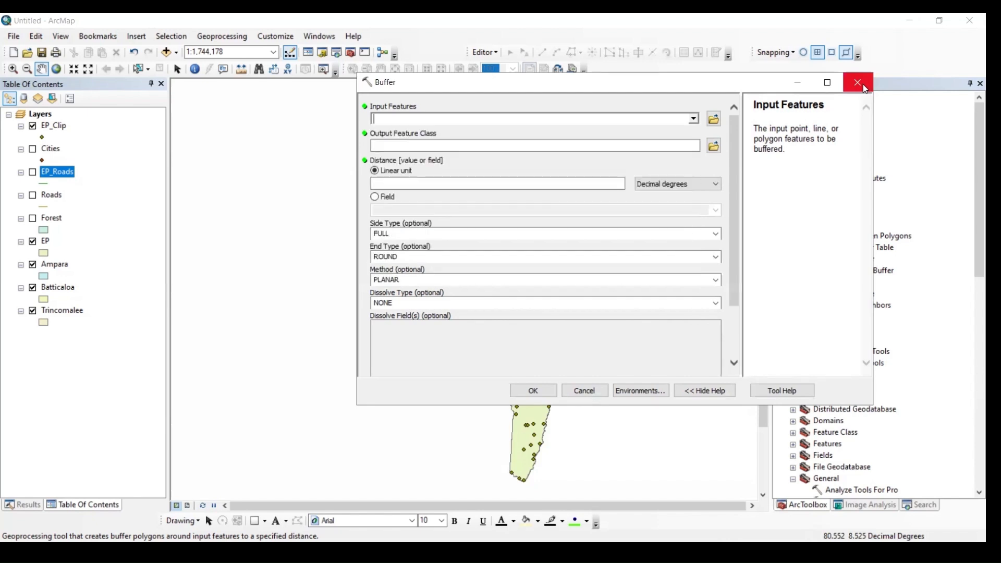
pyautogui.click(864, 89)
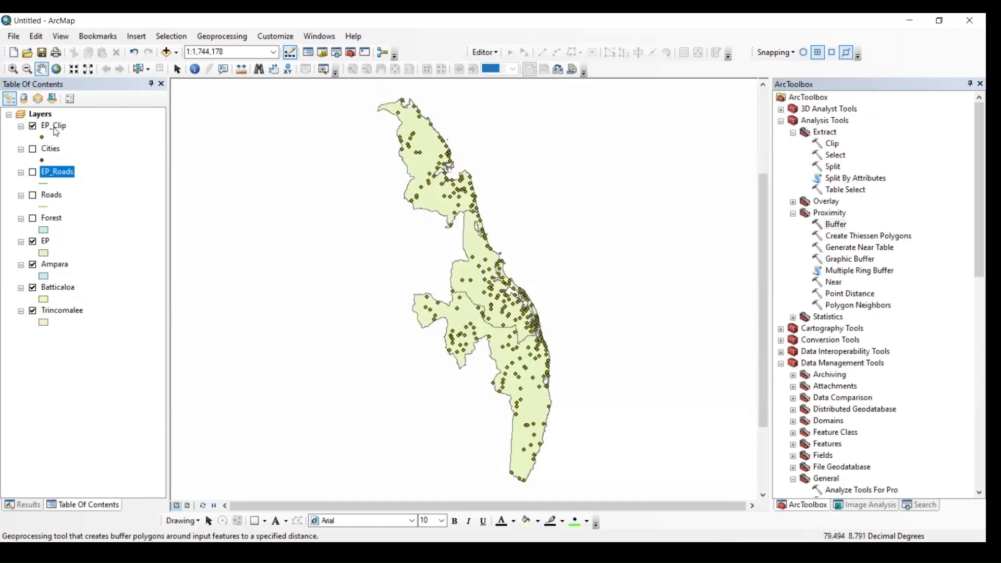
# Rename the EP_Clip layer as EP_Cities
pyautogui.click(58, 129)
pyautogui.click(66, 127)
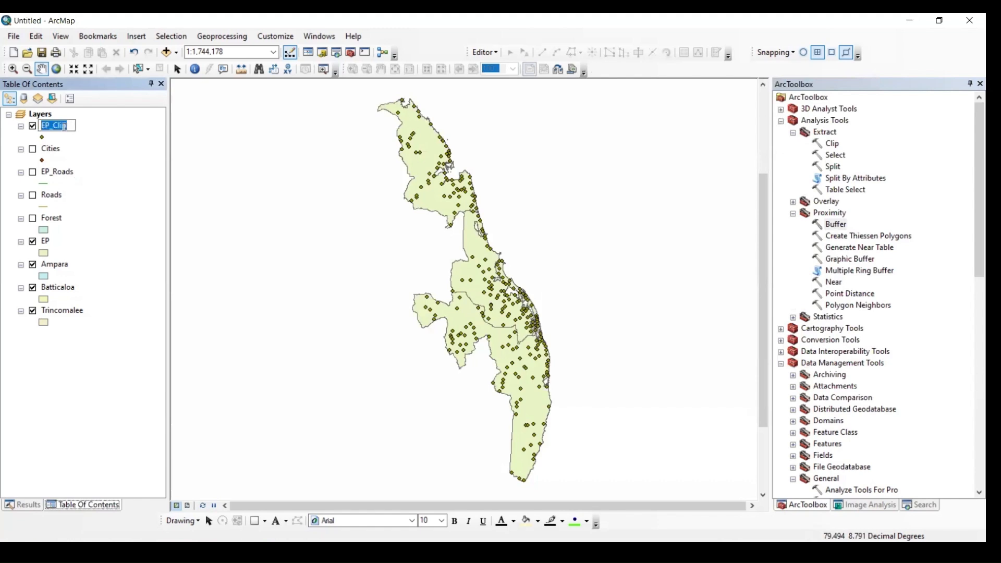
pyautogui.click(60, 127)
pyautogui.press('Delete')
pyautogui.press('Delete')
pyautogui.write('ties')
pyautogui.press('Return')
# Set up a Buffer analysis on the EP_Cities layer with a linear distance of 4 kilometers
pyautogui.click(837, 226)
pyautogui.doubleClick(837, 226)
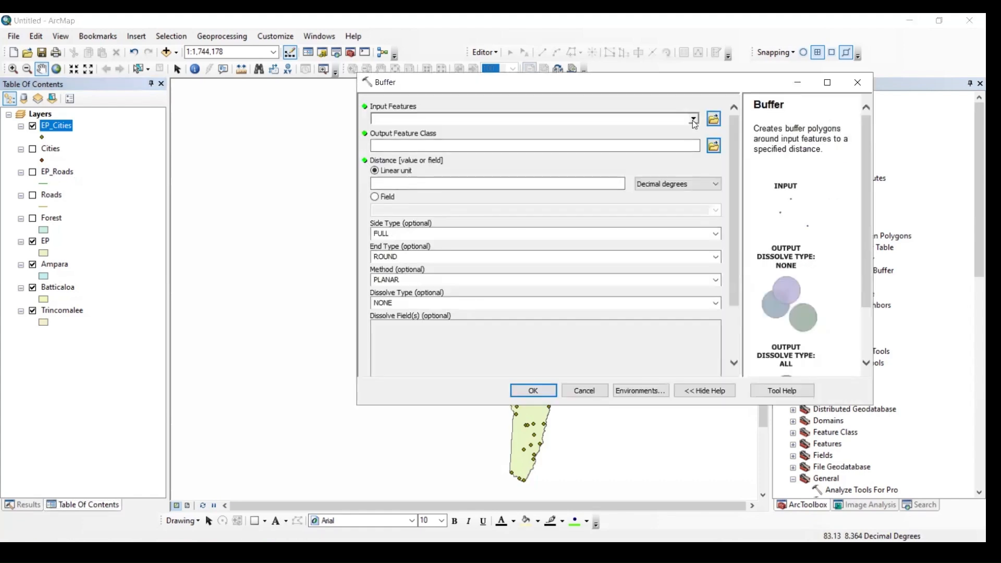
pyautogui.click(407, 119)
pyautogui.click(412, 130)
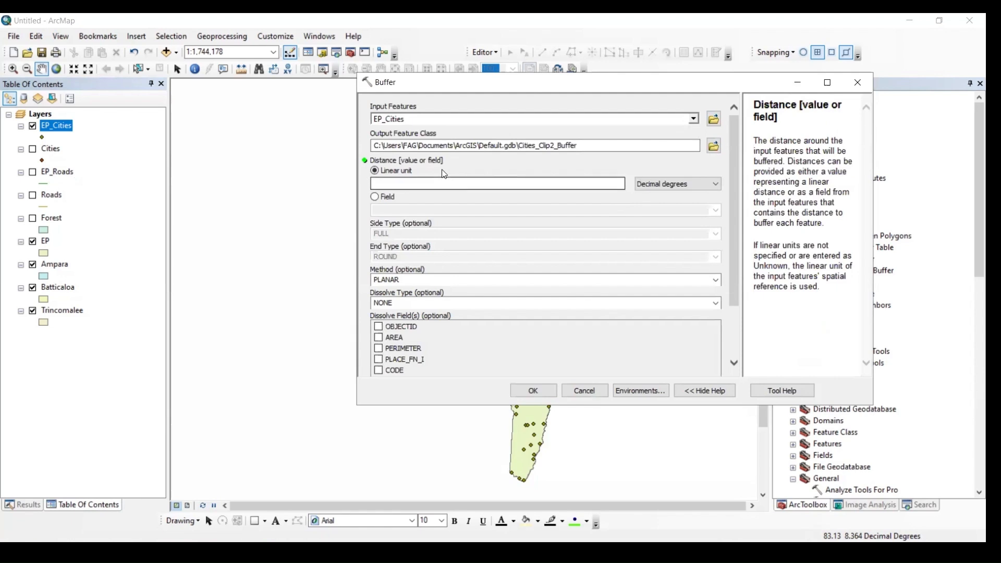
pyautogui.click(374, 182)
pyautogui.click(691, 181)
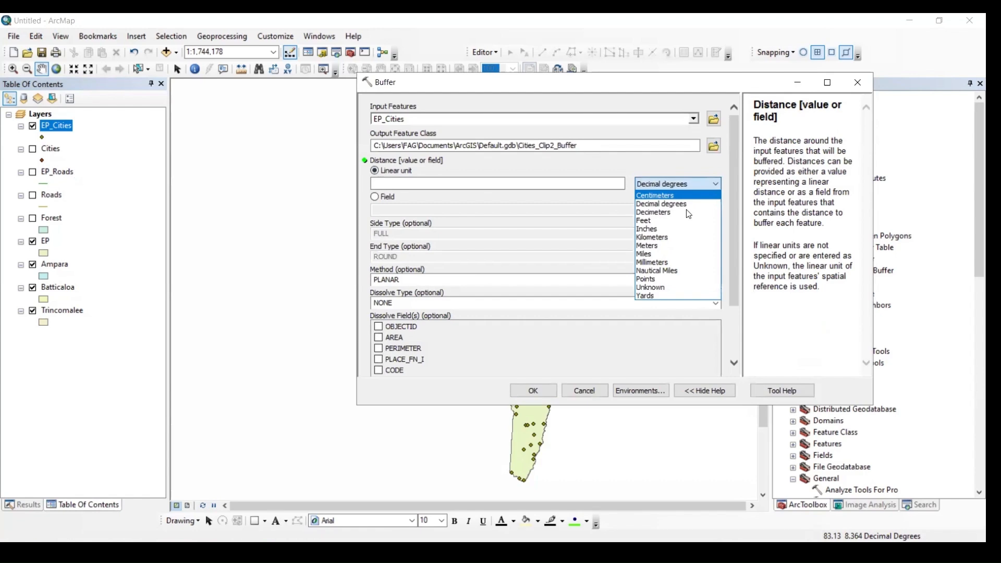
pyautogui.click(676, 238)
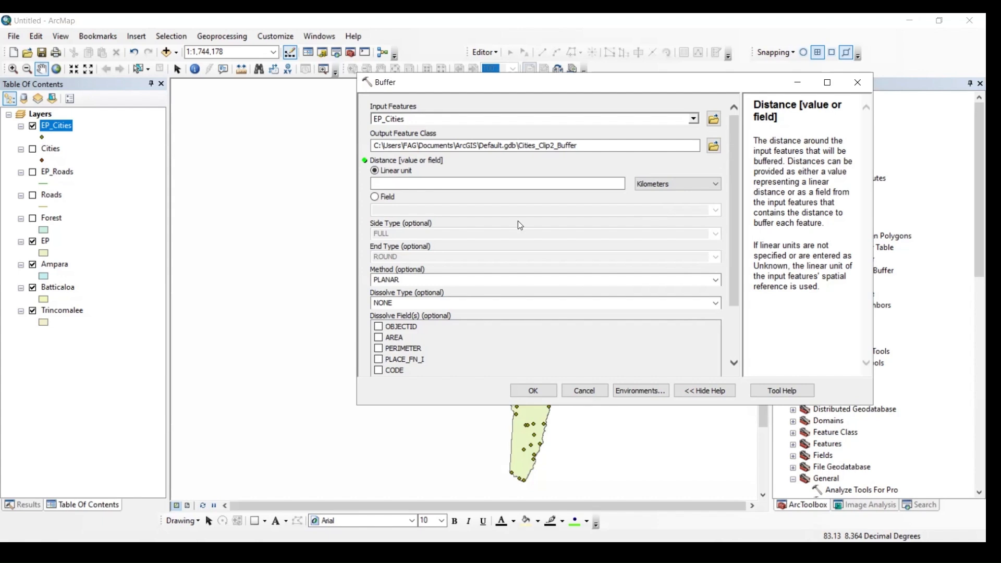
pyautogui.click(598, 180)
pyautogui.write('4')
# Keep the dissolve type at NONE and run the Buffer on EP_Cities
pyautogui.click(596, 339)
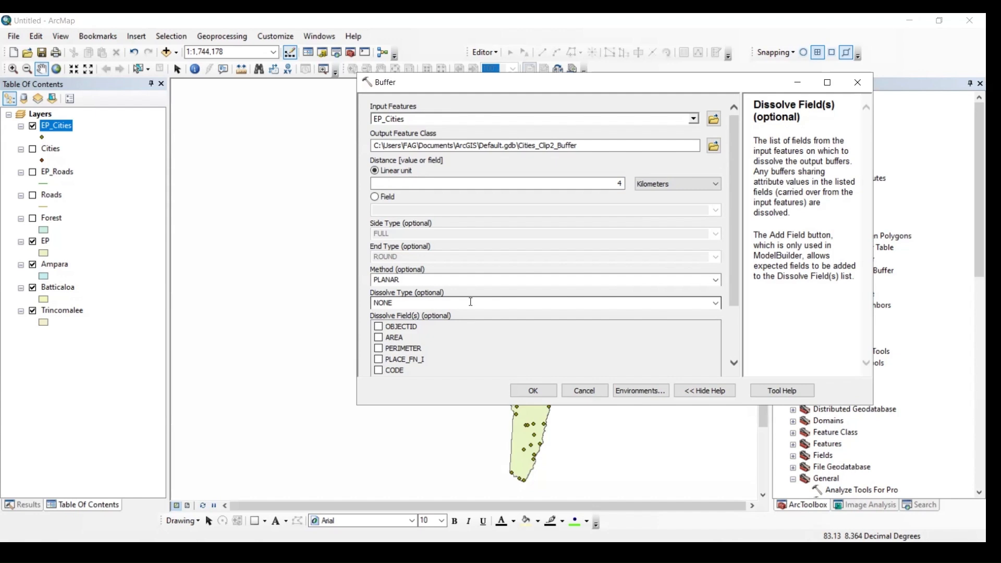
pyautogui.scroll(-2, 449, 368)
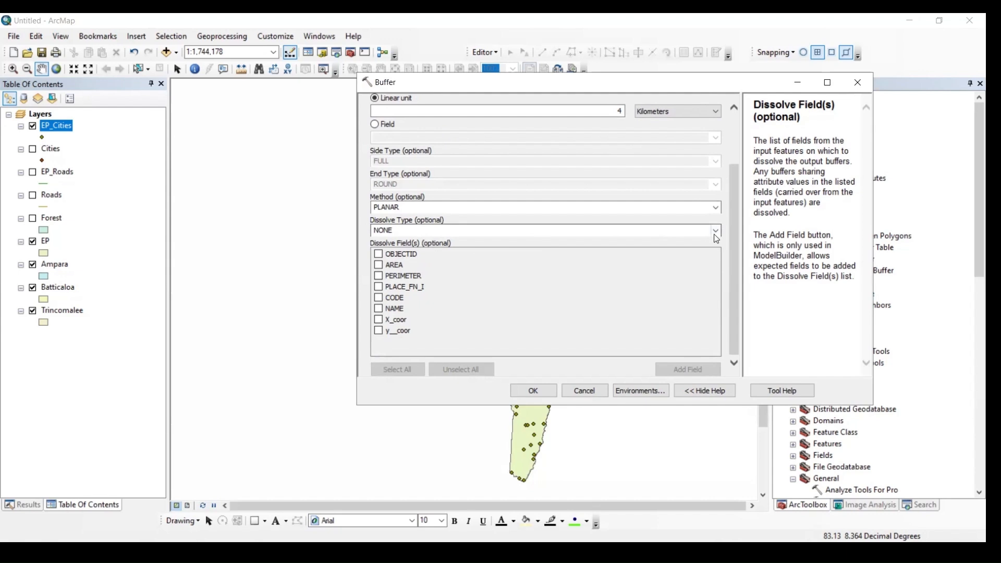
pyautogui.click(716, 231)
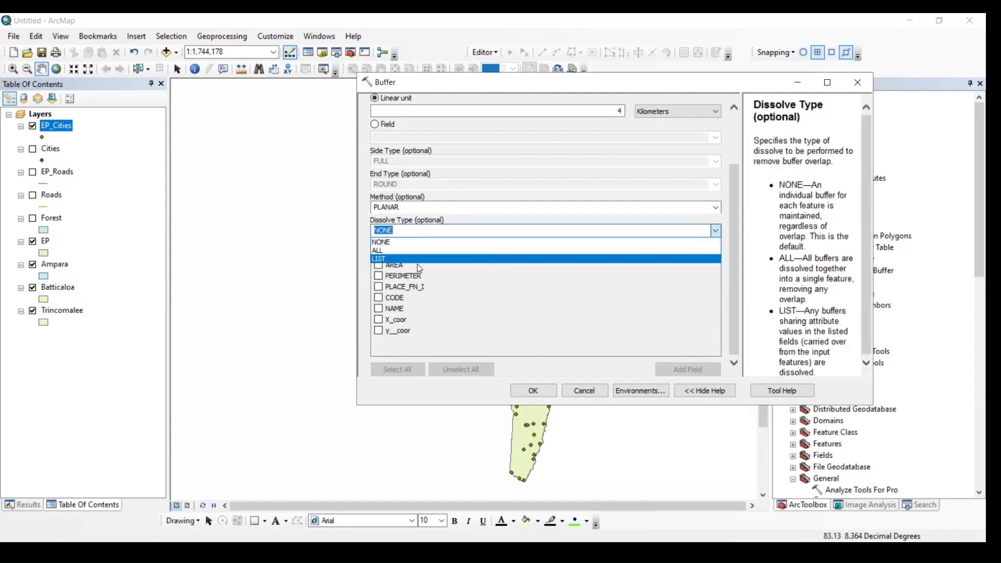
pyautogui.click(541, 348)
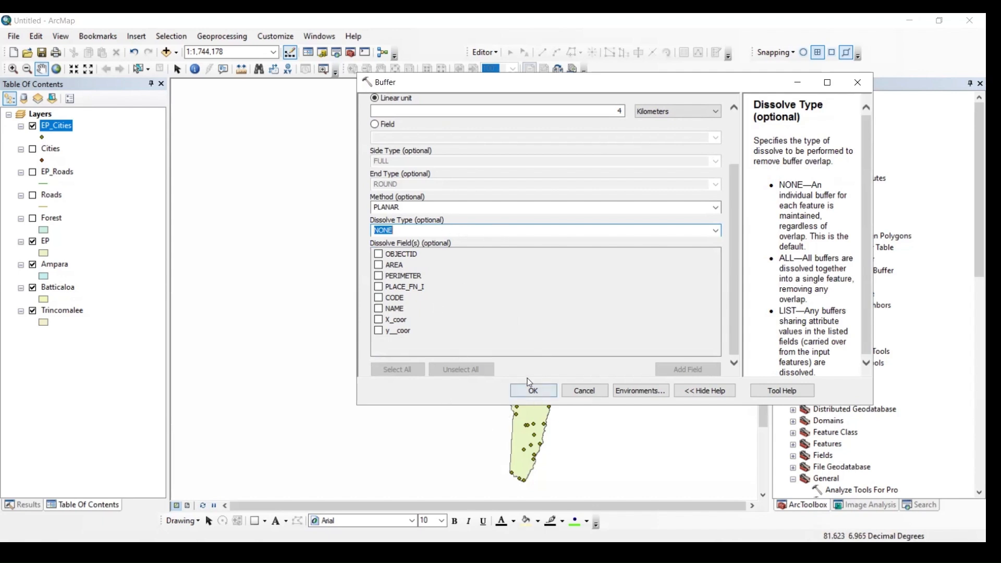
pyautogui.click(537, 390)
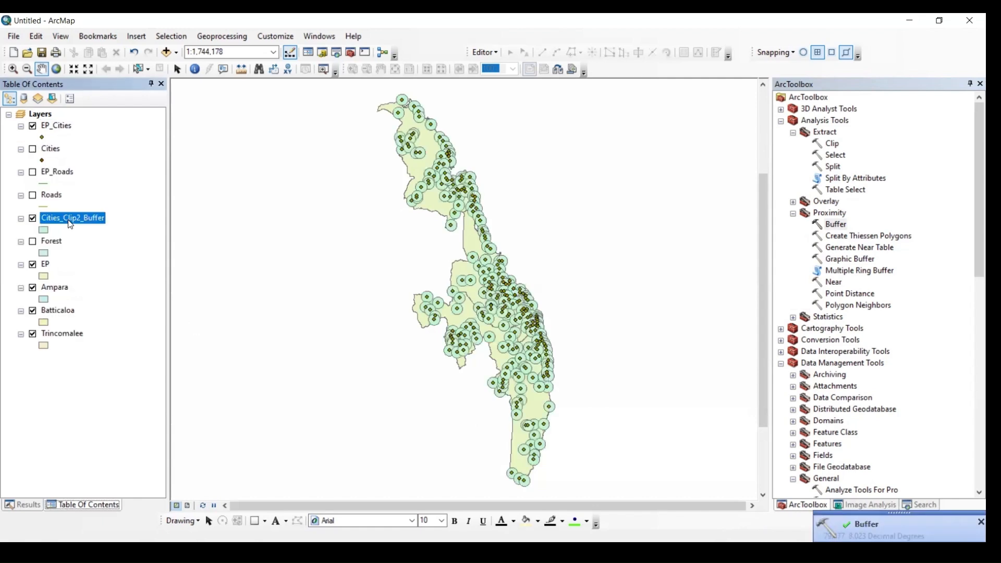
# Rename the new Cities_Clip2_Buffer layer as Cities_Non_Dis
pyautogui.click(70, 216)
pyautogui.write('B')
pyautogui.press('BackSpace')
pyautogui.write('Cit')
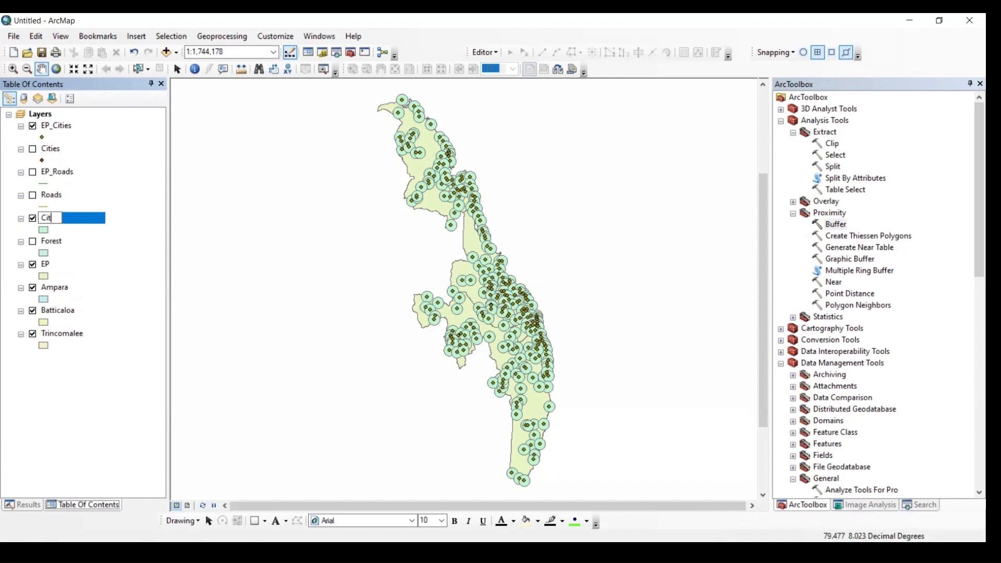
pyautogui.write('ies_Non_Dis')
pyautogui.press('Return')
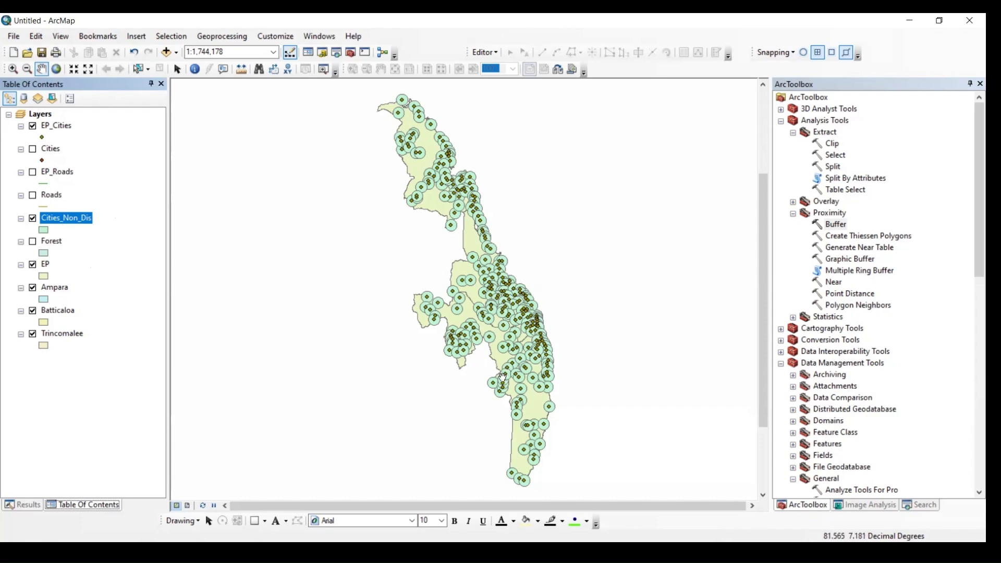
# Set up a second Buffer on the EP_Cities layer, again with a linear distance of 4 kilometers
pyautogui.scroll(3, 477, 357)
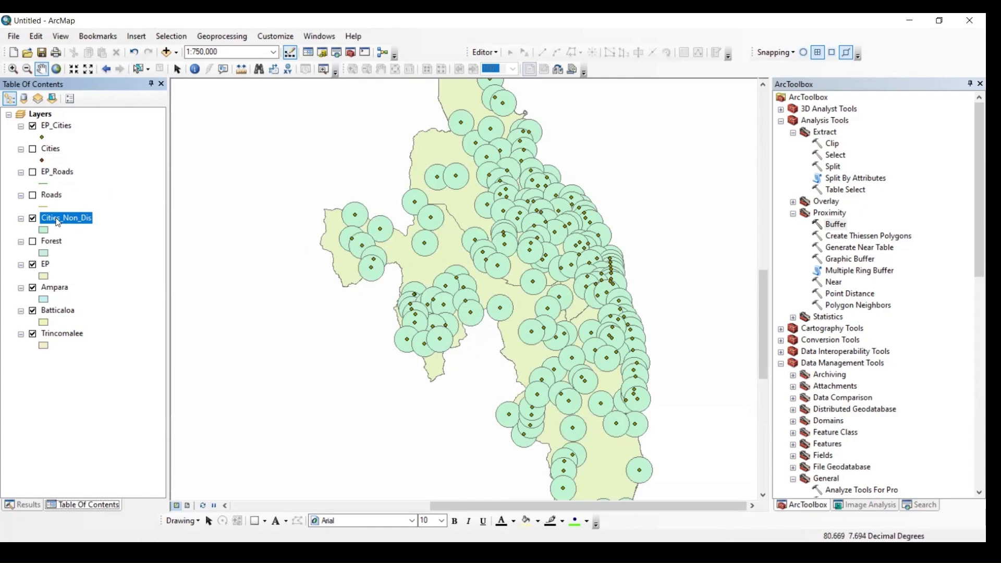
pyautogui.click(833, 229)
pyautogui.doubleClick(834, 225)
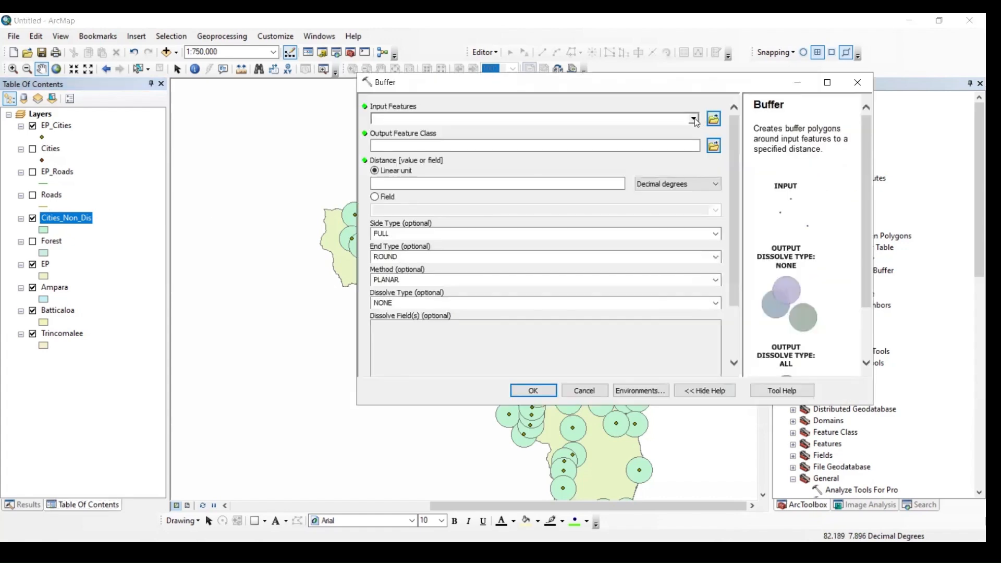
pyautogui.click(693, 119)
pyautogui.click(410, 125)
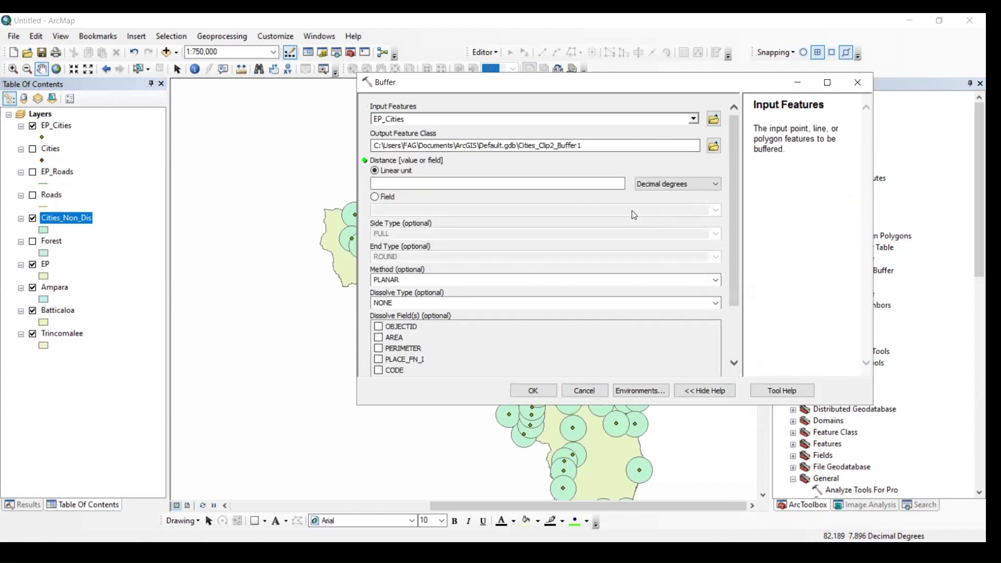
pyautogui.click(713, 183)
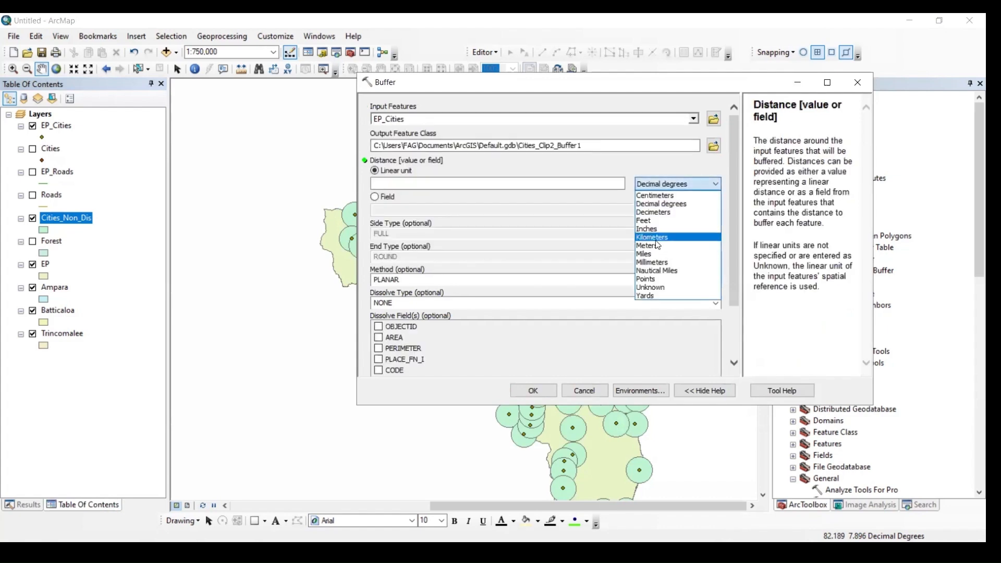
pyautogui.click(655, 237)
pyautogui.click(604, 184)
pyautogui.write('4')
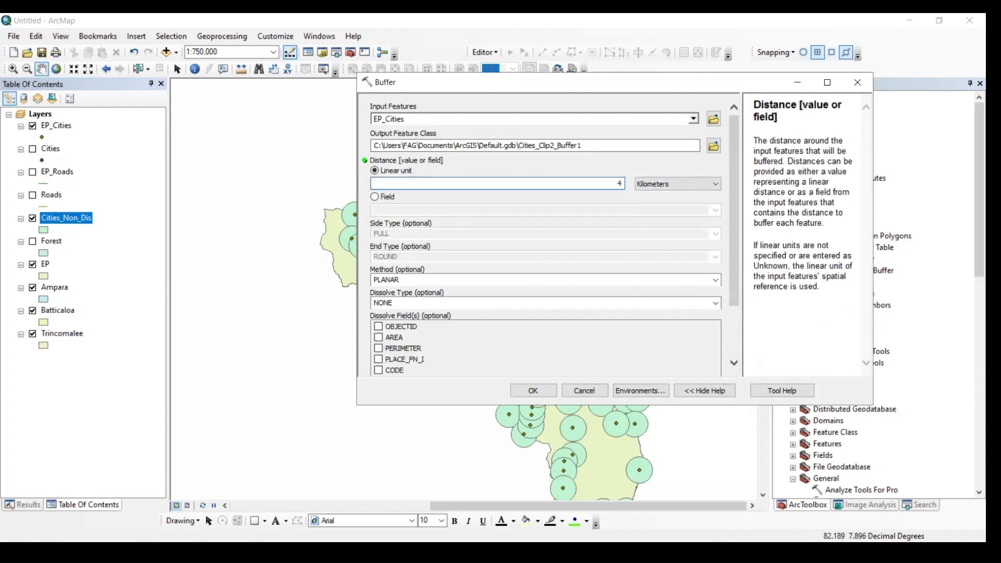
# Try the LIST and NONE dissolve types for the second buffer
pyautogui.click(736, 344)
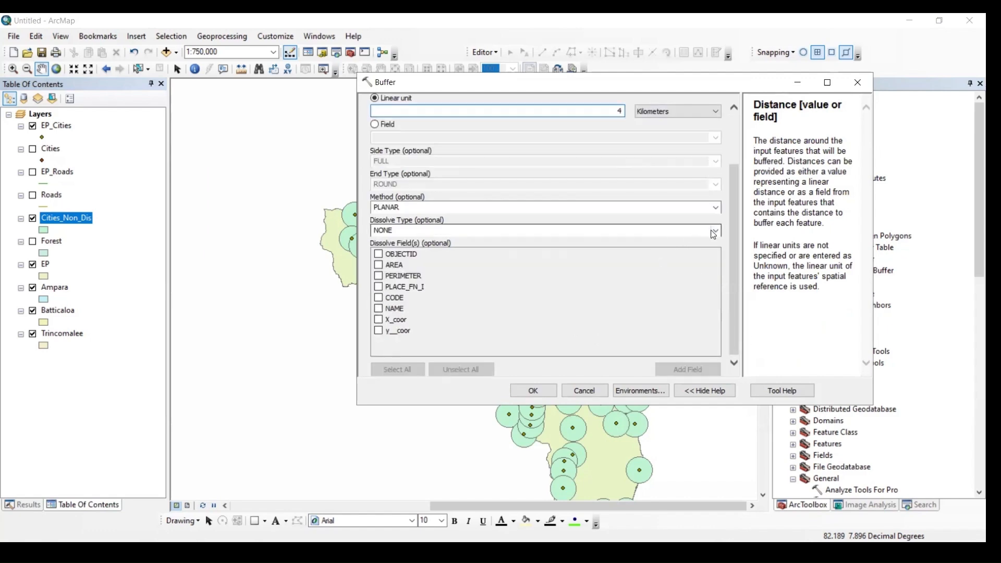
pyautogui.click(714, 231)
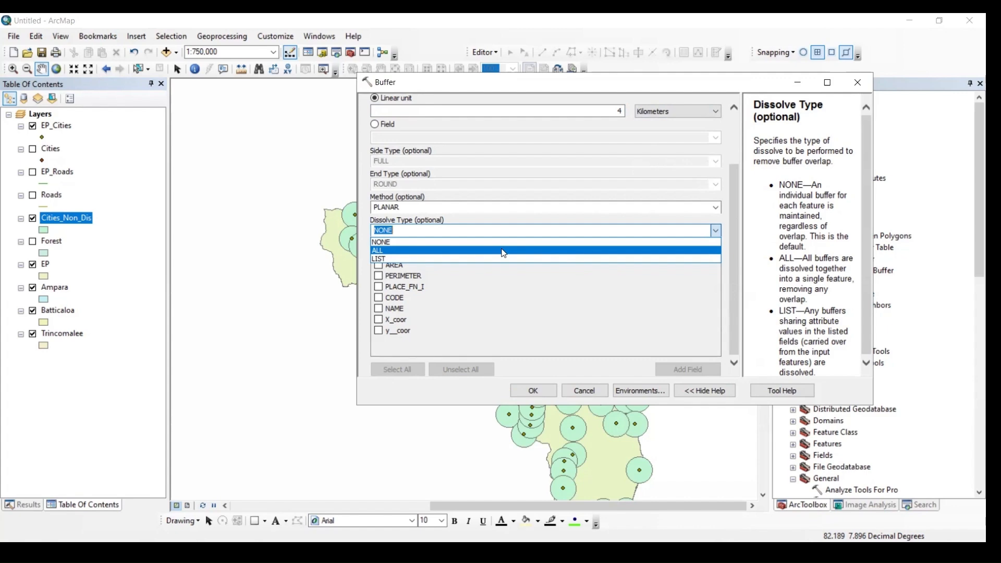
pyautogui.click(521, 259)
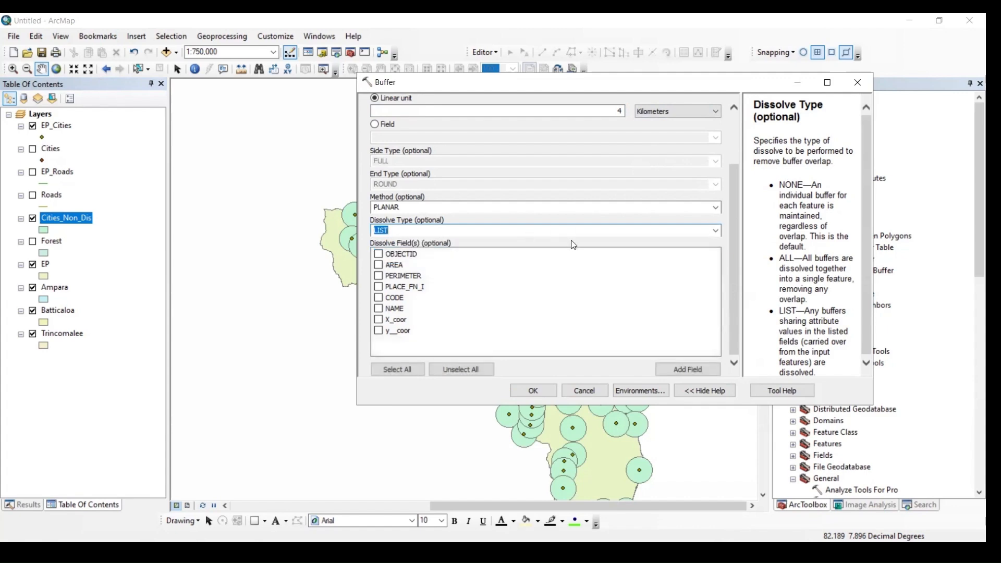
pyautogui.scroll(1, 573, 244)
pyautogui.scroll(1, 483, 287)
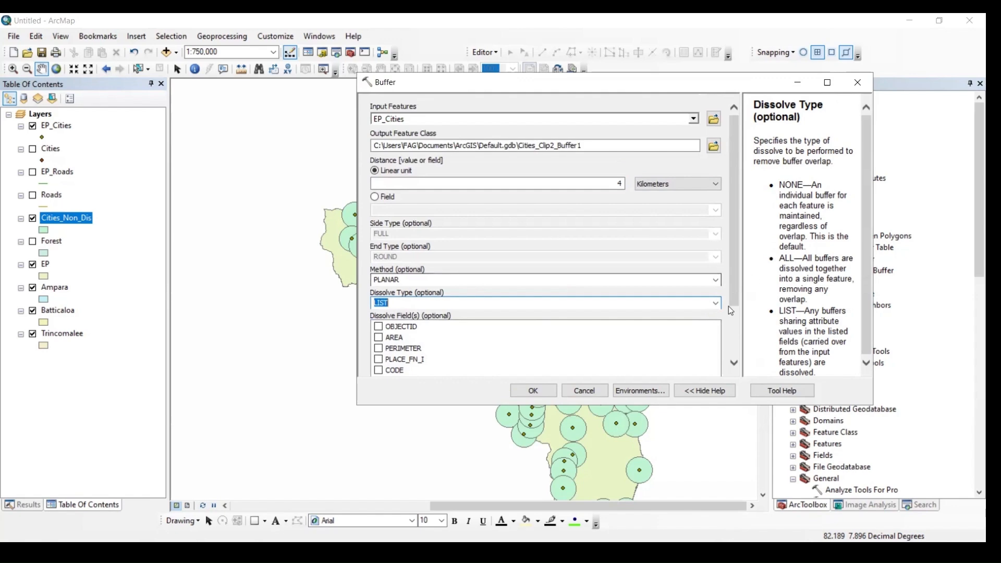
pyautogui.click(717, 305)
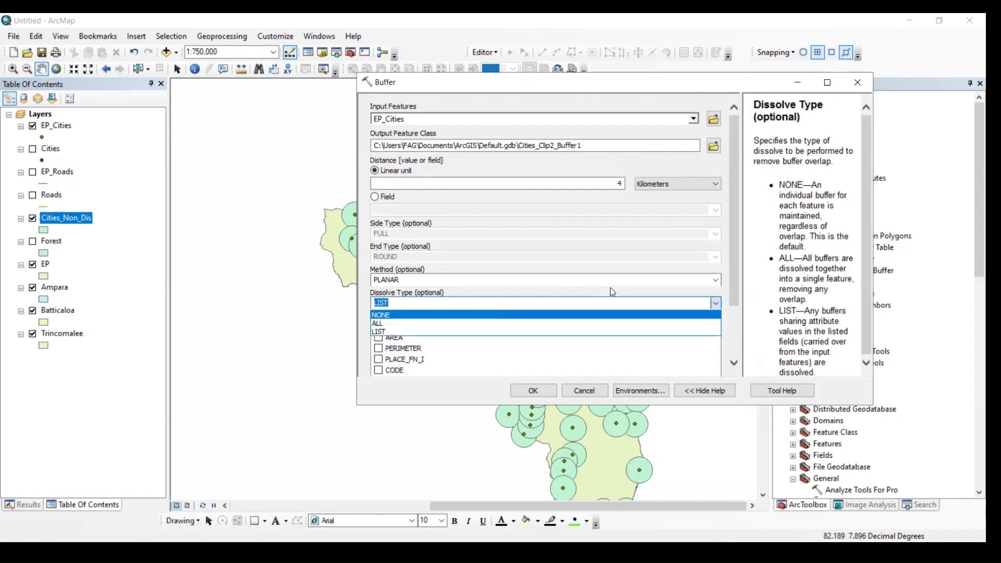
pyautogui.scroll(-1, 610, 287)
pyautogui.click(521, 265)
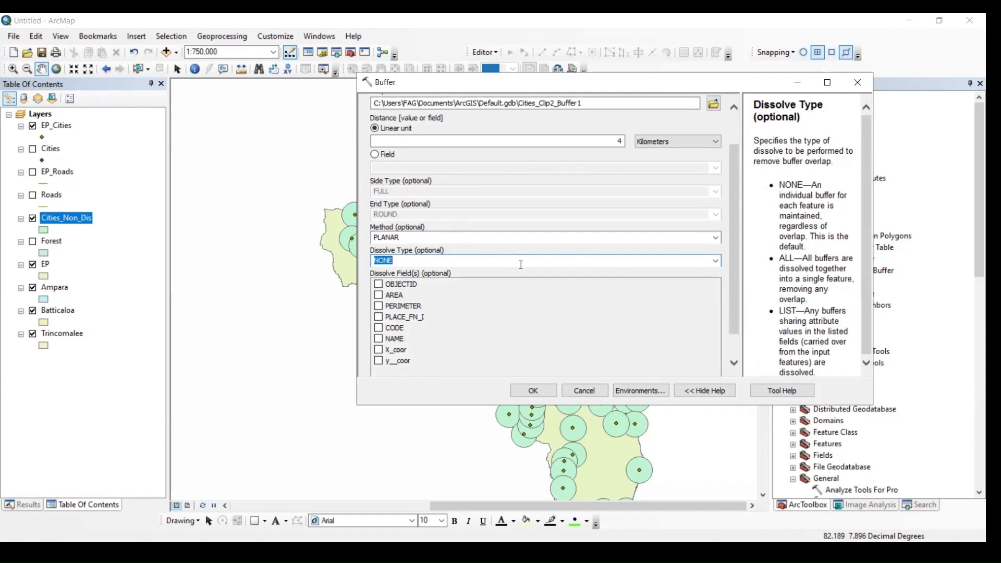
pyautogui.scroll(-1, 521, 265)
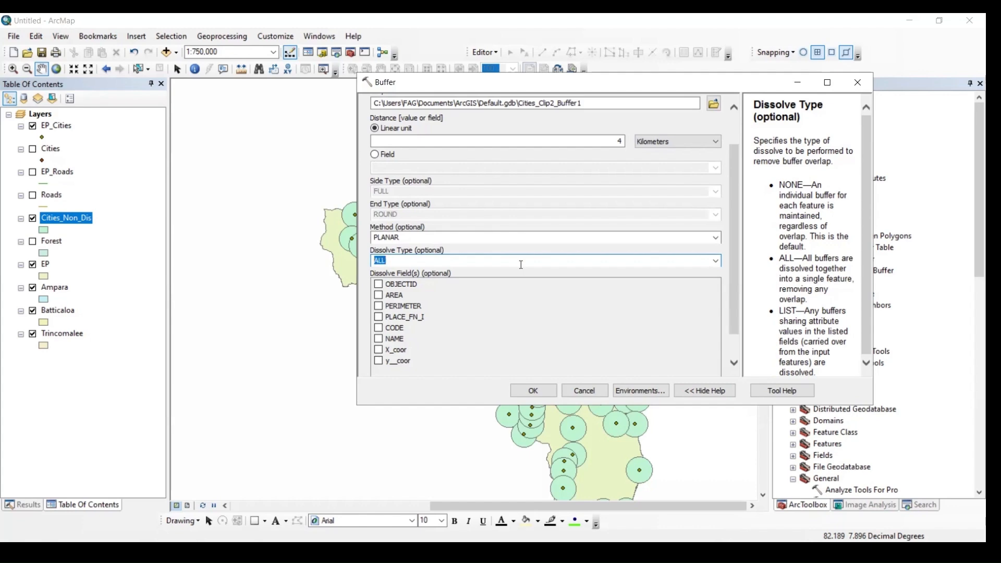
pyautogui.scroll(-1, 520, 264)
pyautogui.scroll(1, 521, 264)
pyautogui.click(716, 261)
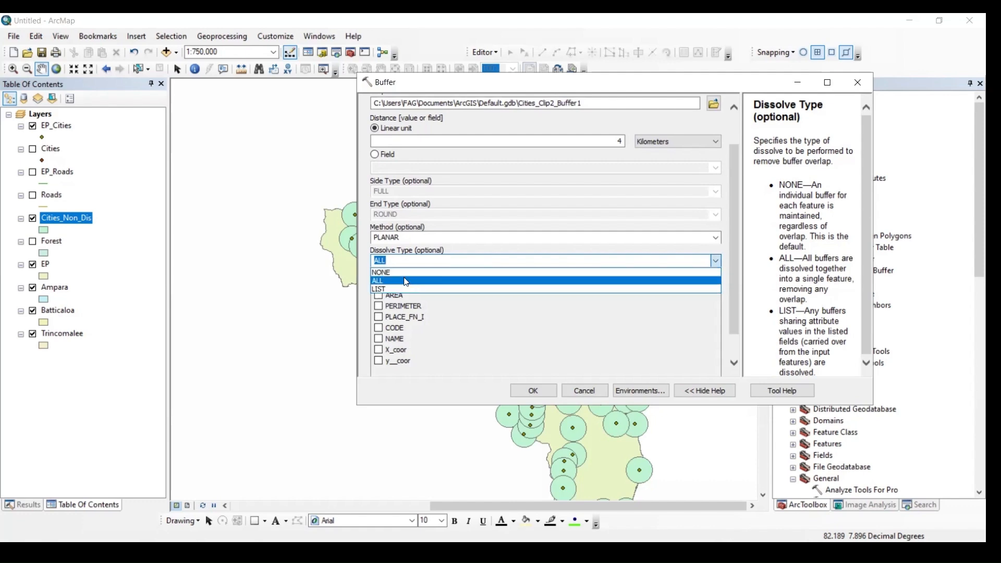
pyautogui.click(407, 289)
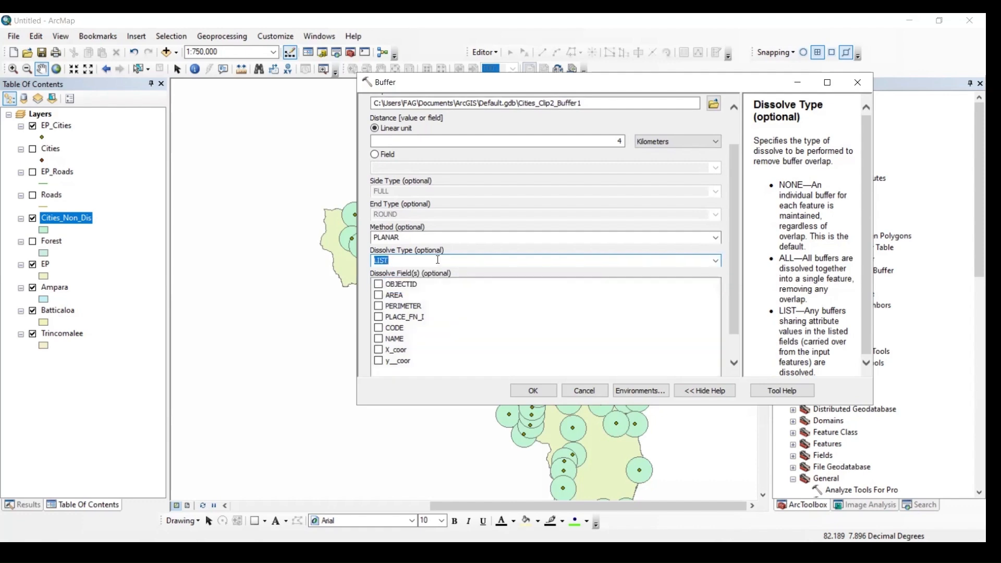
# Set the dissolve type to ALL and run the second Buffer
pyautogui.scroll(1, 437, 260)
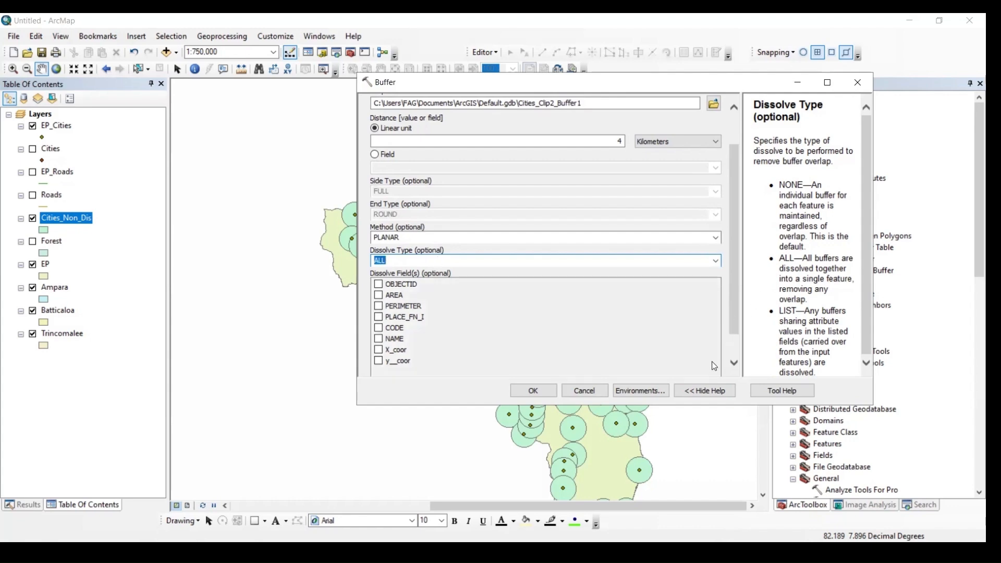
pyautogui.click(647, 367)
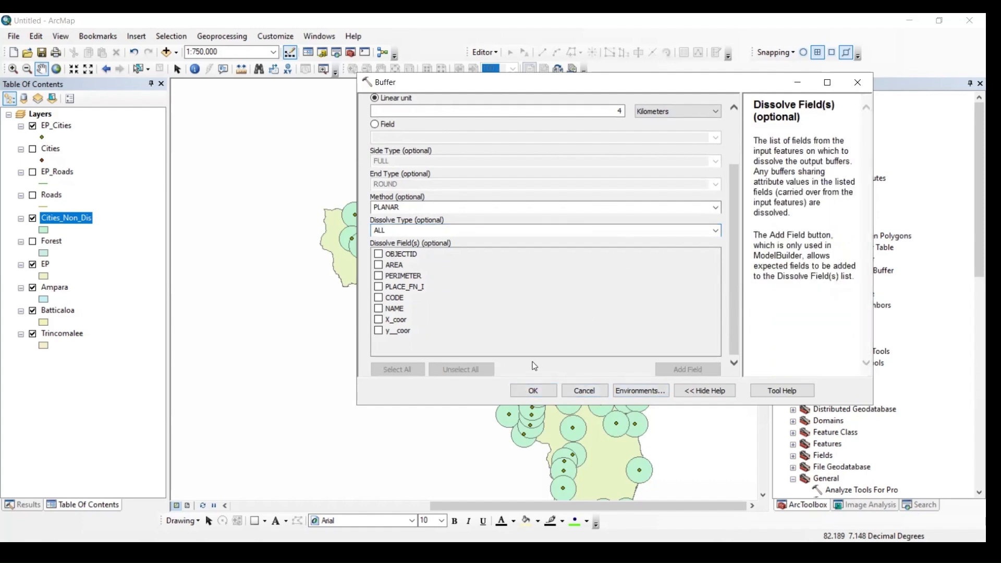
pyautogui.click(542, 392)
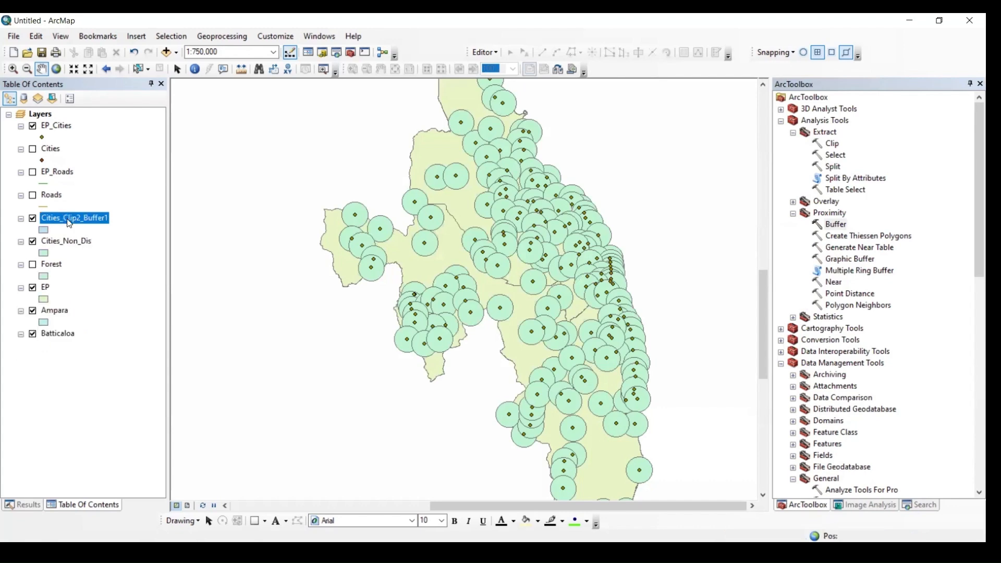
# Rename the new dissolved buffer layer as Cities_All_Dis and toggle its visibility to compare it with the non-dissolved buffers
pyautogui.click(72, 216)
pyautogui.moveTo(63, 218); pyautogui.dragTo(110, 213)
pyautogui.write('Al')
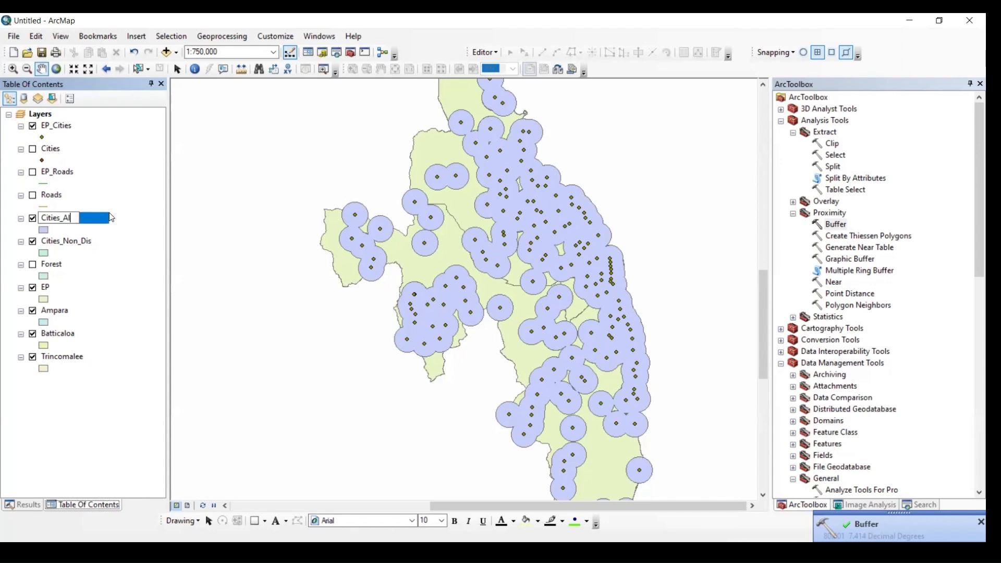
pyautogui.write('_Dis')
pyautogui.press('Return')
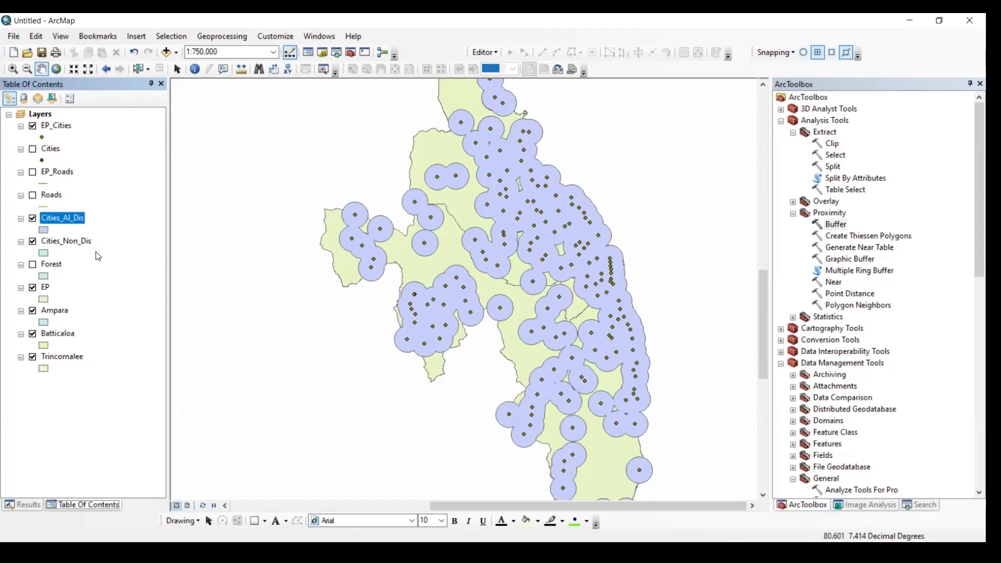
pyautogui.click(69, 217)
pyautogui.write('l')
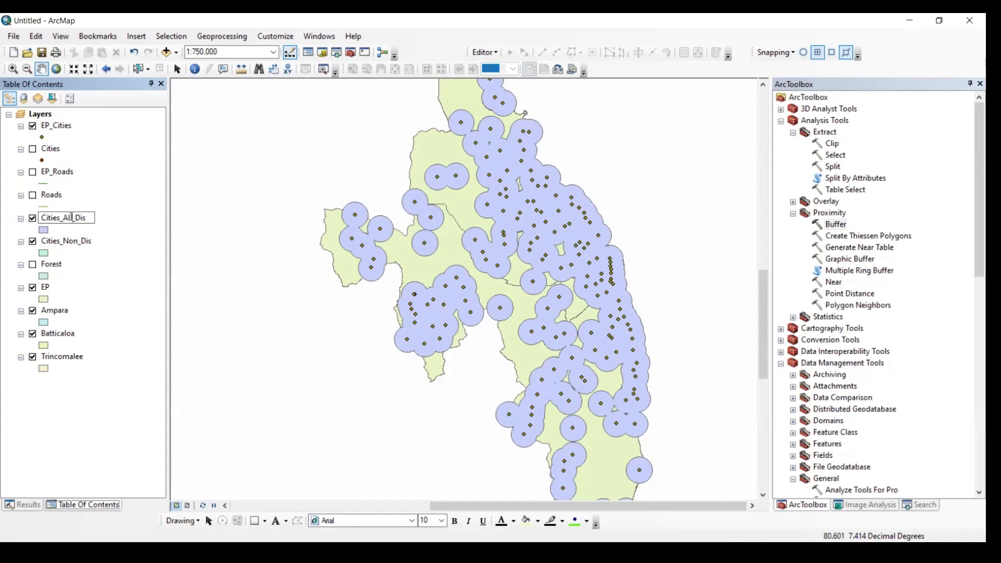
pyautogui.press('Return')
pyautogui.click(33, 219)
pyautogui.click(33, 219)
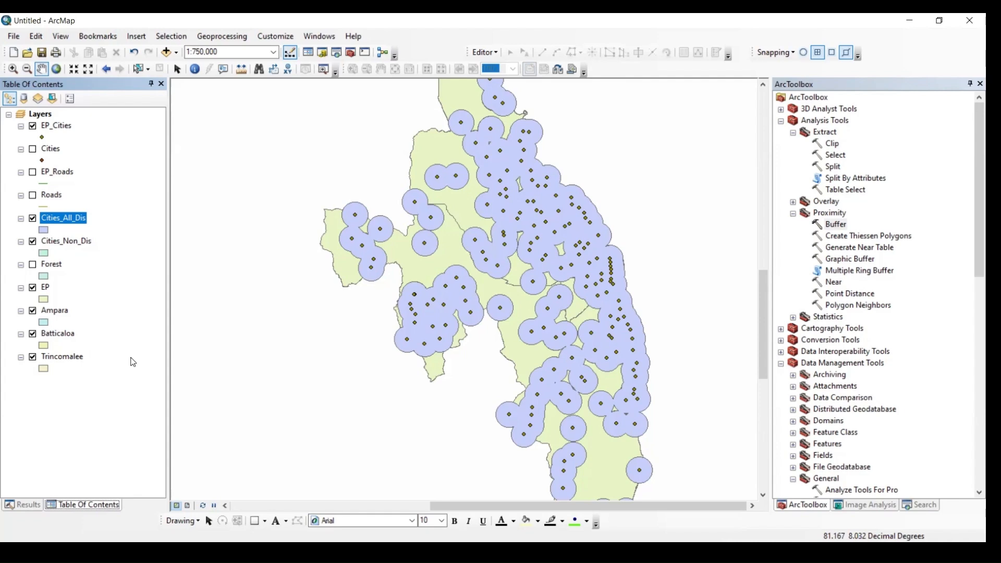
# Set up a Buffer on the EP_Roads layer with a linear distance of 3 kilometers
pyautogui.click(838, 225)
pyautogui.doubleClick(839, 224)
pyautogui.click(406, 119)
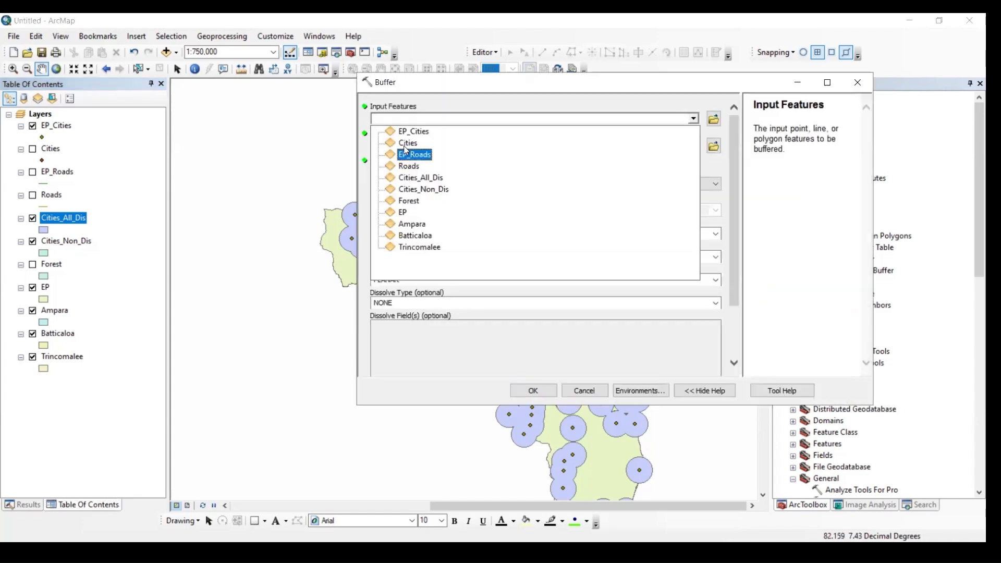
pyautogui.click(409, 155)
pyautogui.click(622, 183)
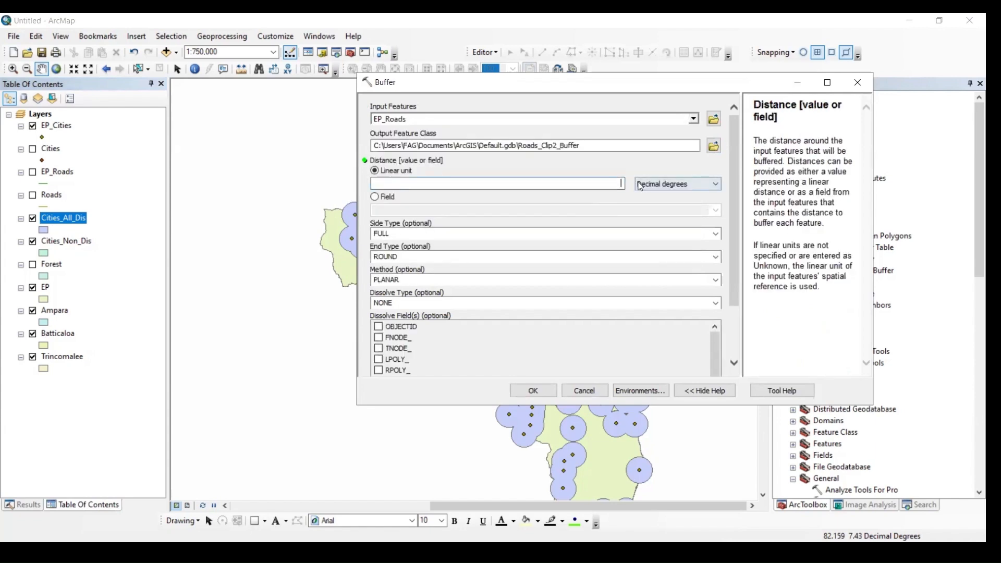
pyautogui.click(640, 184)
pyautogui.click(657, 239)
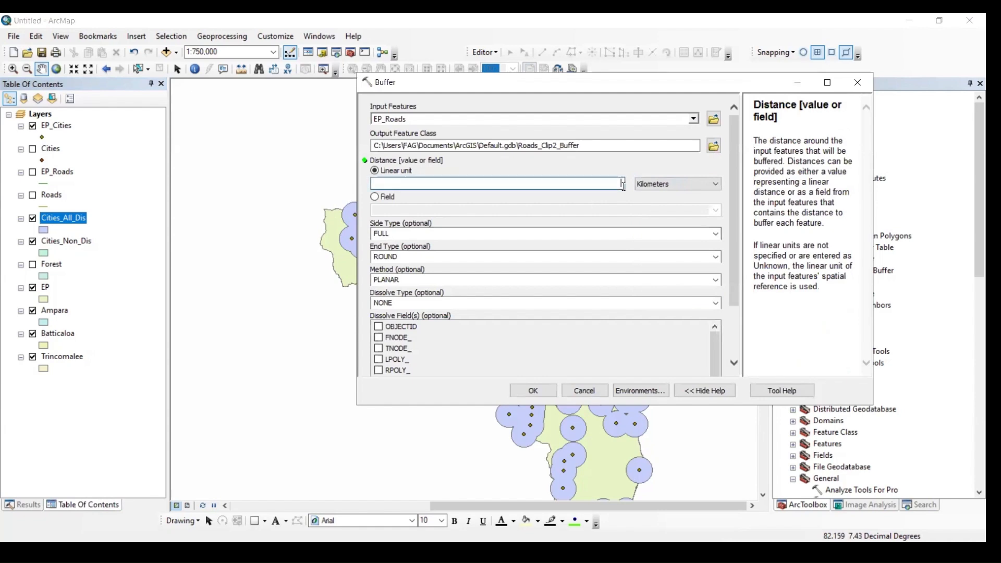
pyautogui.click(624, 186)
pyautogui.write('3')
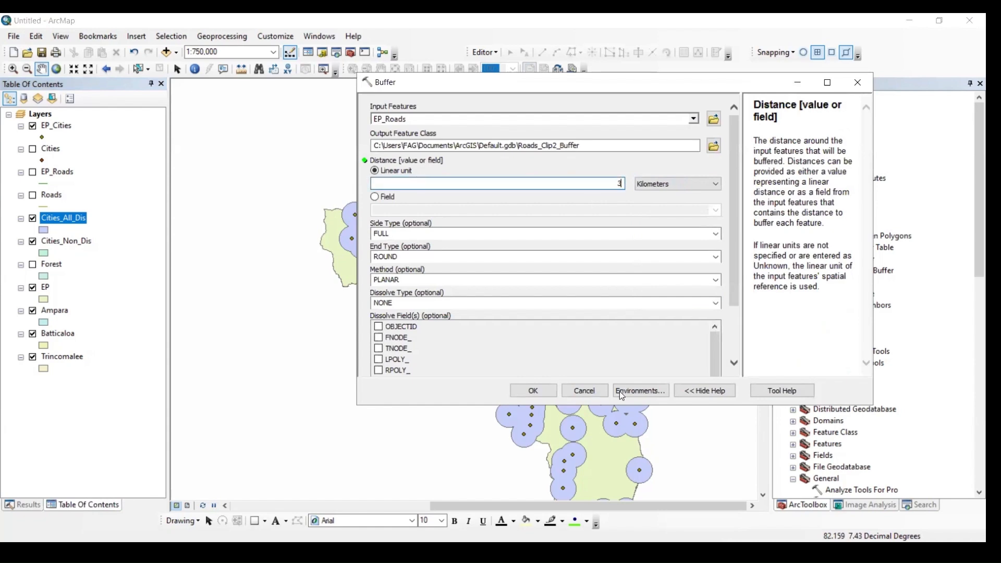
pyautogui.click(733, 317)
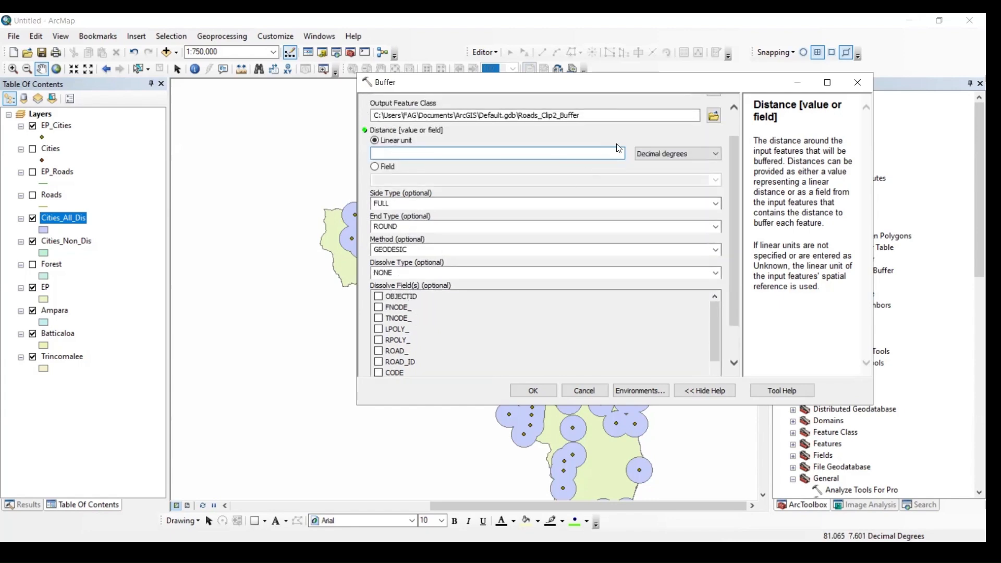
# Set the linear distance to 3 kilometers again and run the geodesic Buffer on EP_Roads
pyautogui.click(677, 154)
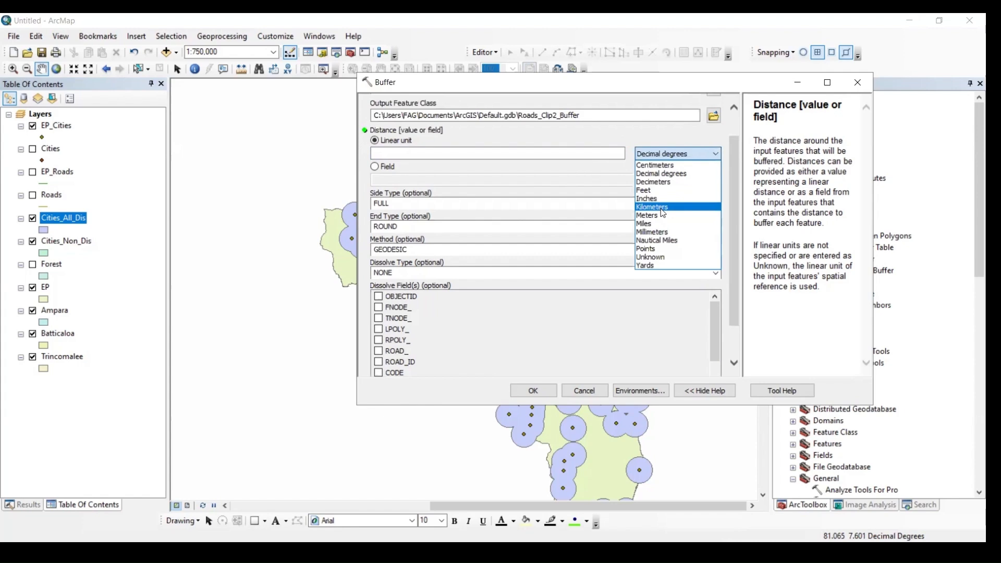
pyautogui.click(662, 207)
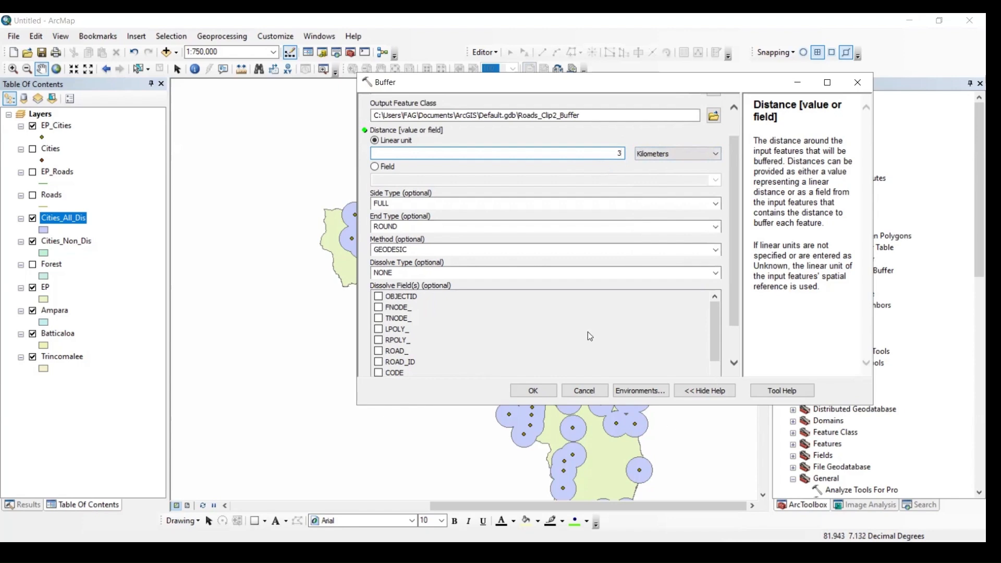
pyautogui.scroll(-2, 589, 334)
pyautogui.click(548, 392)
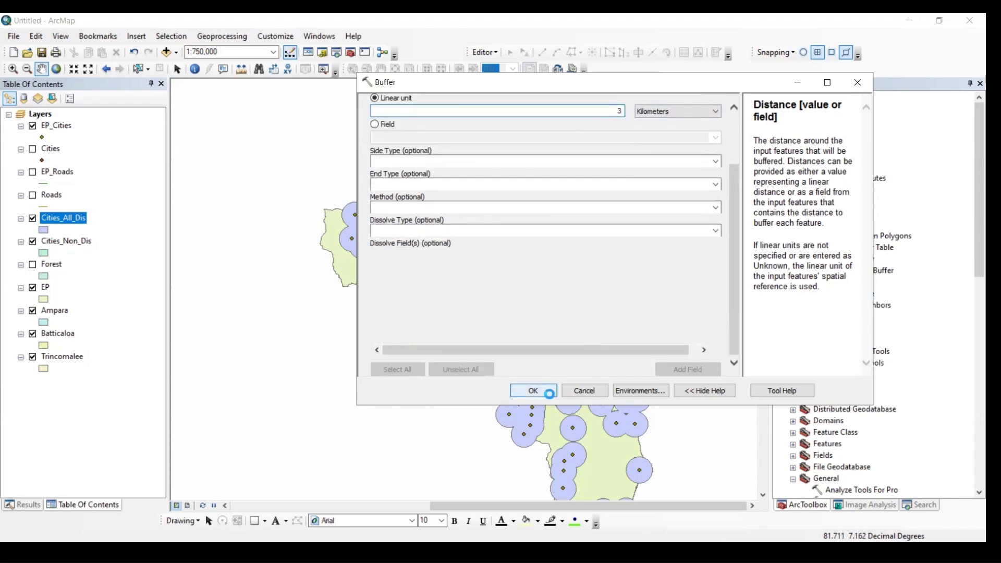
# Hide the Cities_All_Dis, Cities_Non_Dis and EP_Cities layers and show the EP_Roads layer
pyautogui.click(32, 218)
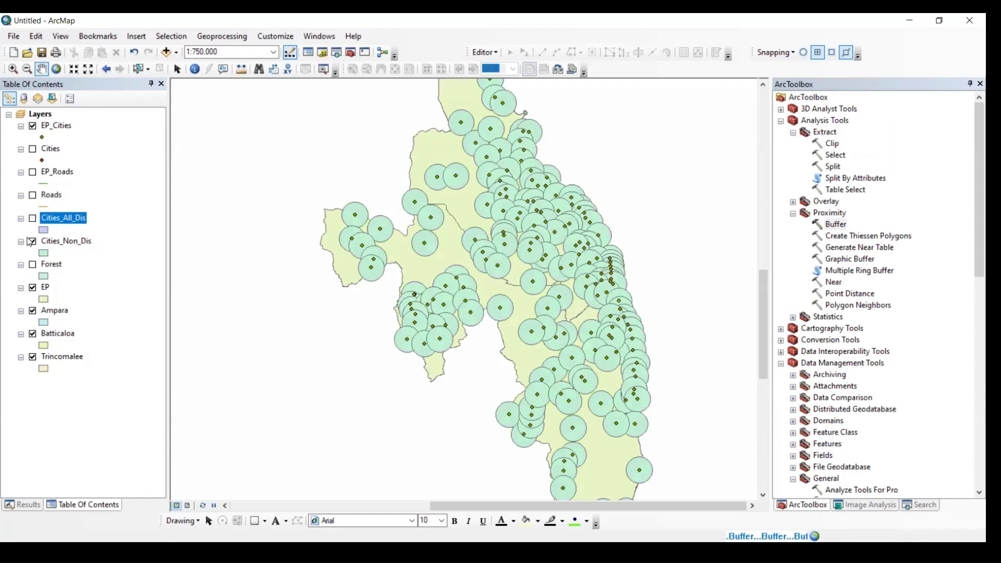
pyautogui.click(32, 241)
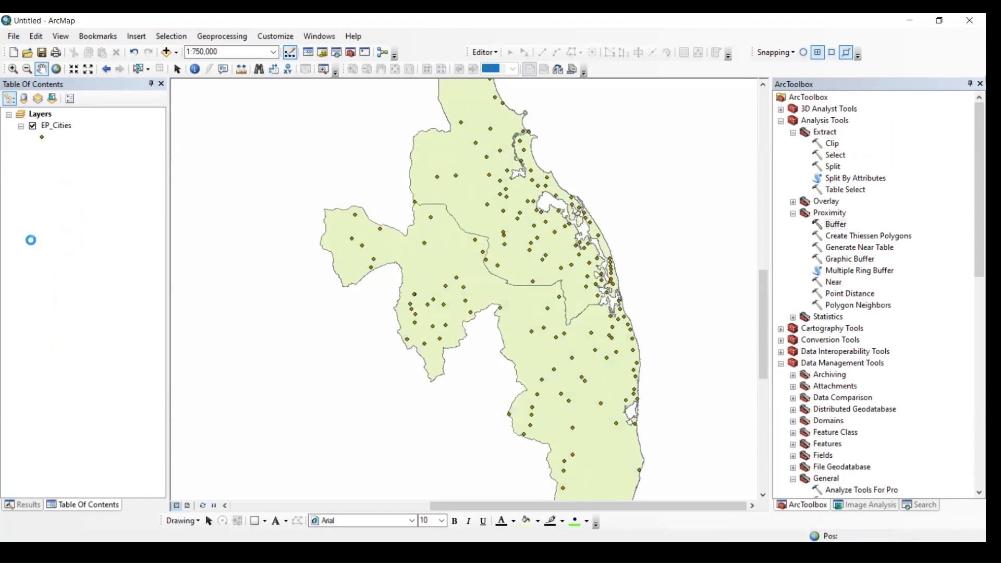
pyautogui.click(32, 173)
pyautogui.click(32, 126)
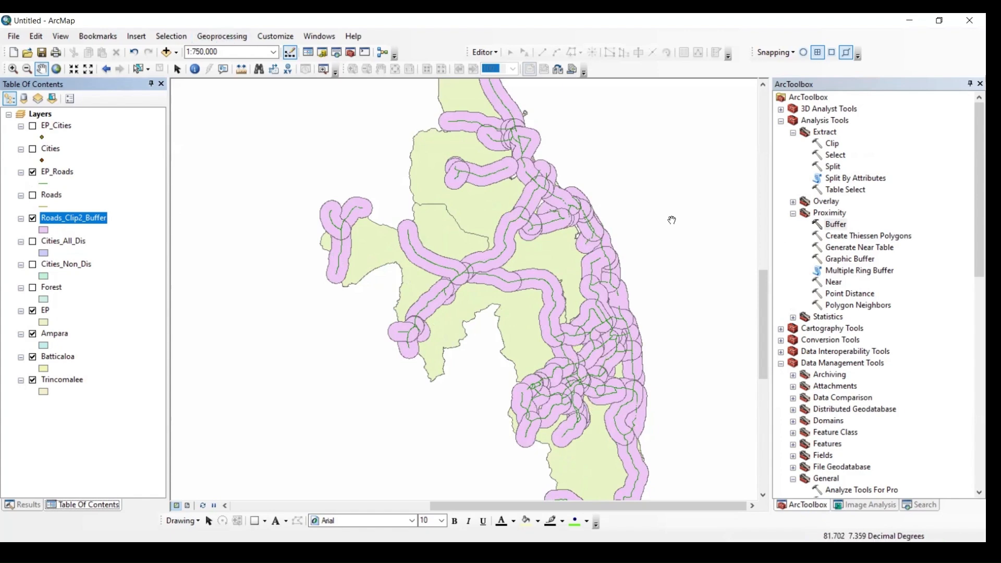
# Rename the Roads_Clip2_Buffer layer as Roads_All_Buffer
pyautogui.click(81, 219)
pyautogui.click(82, 218)
pyautogui.moveTo(107, 219); pyautogui.dragTo(66, 222)
pyautogui.write('All_')
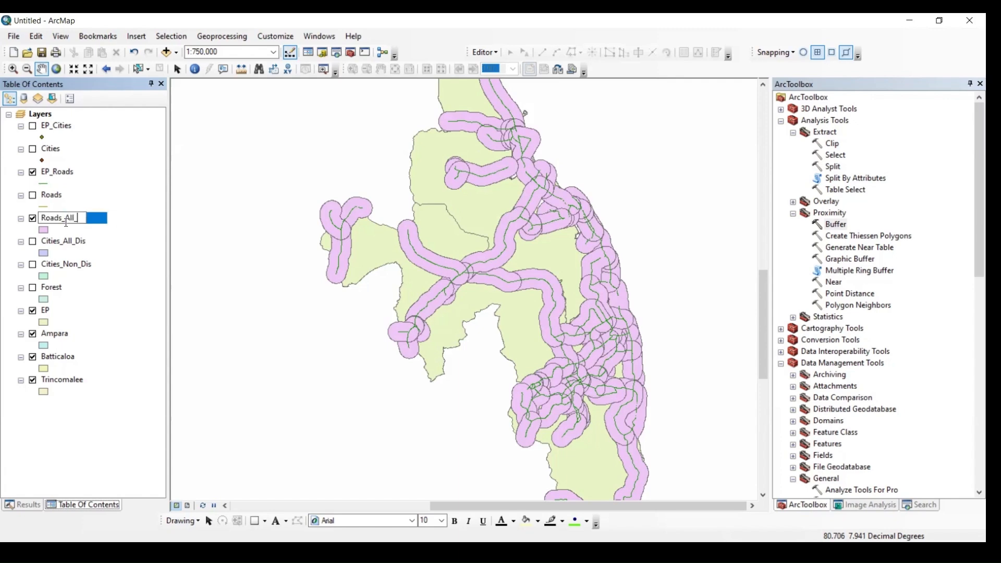
pyautogui.write('Buffer')
pyautogui.press('Return')
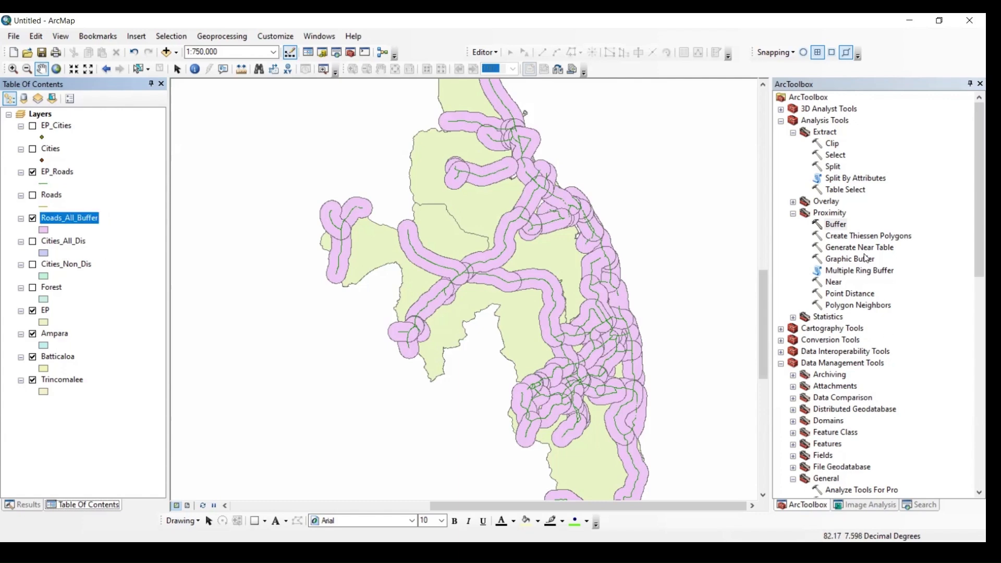
# Set up a second Buffer on the EP_Roads layer with a linear distance of 3 kilometers
pyautogui.click(838, 225)
pyautogui.doubleClick(837, 226)
pyautogui.click(693, 119)
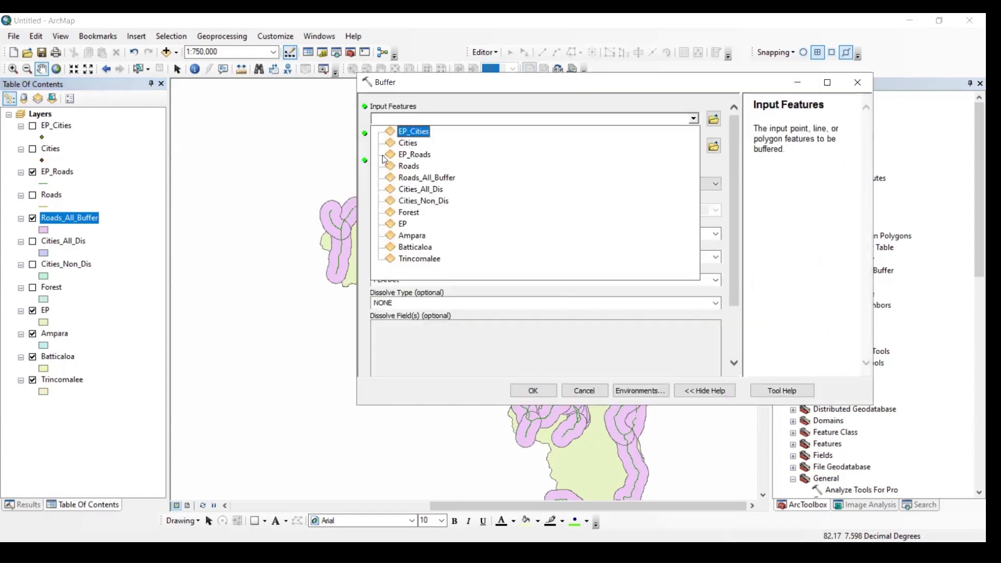
pyautogui.click(409, 154)
pyautogui.click(703, 190)
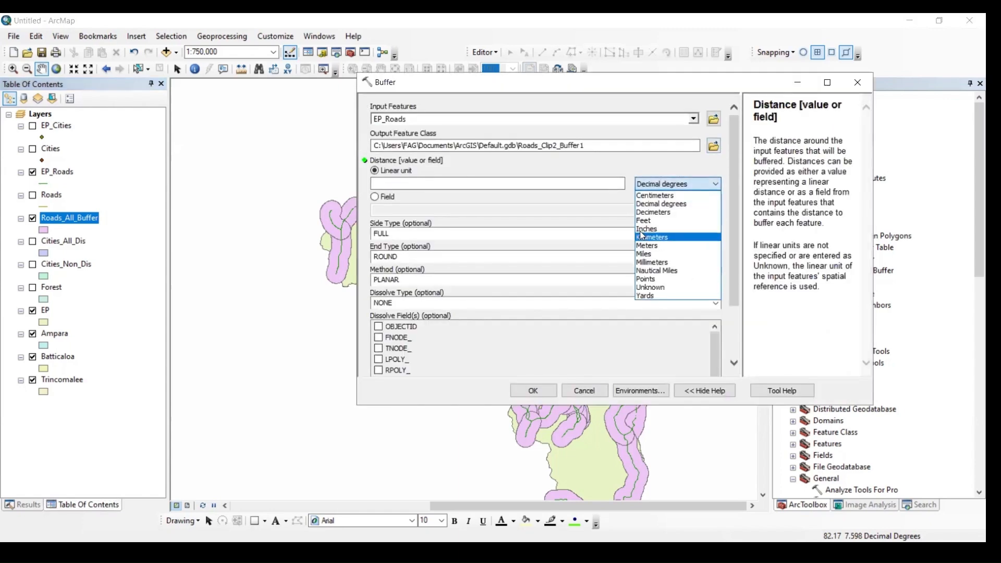
pyautogui.click(678, 233)
pyautogui.click(677, 183)
pyautogui.click(669, 236)
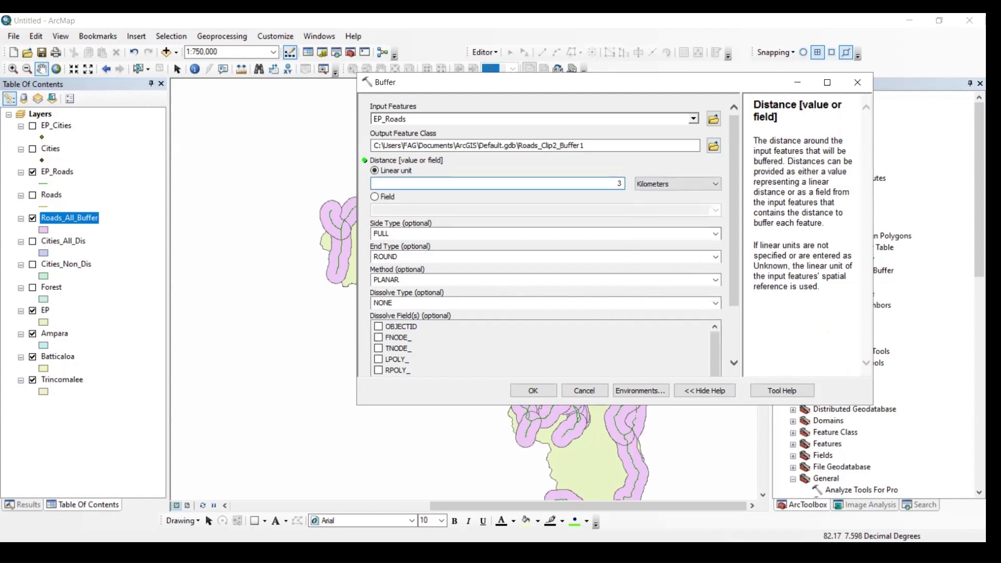
pyautogui.write('3')
# Run the second road Buffer with side type LEFT and hide the Roads_All_Buffer layer
pyautogui.click(721, 237)
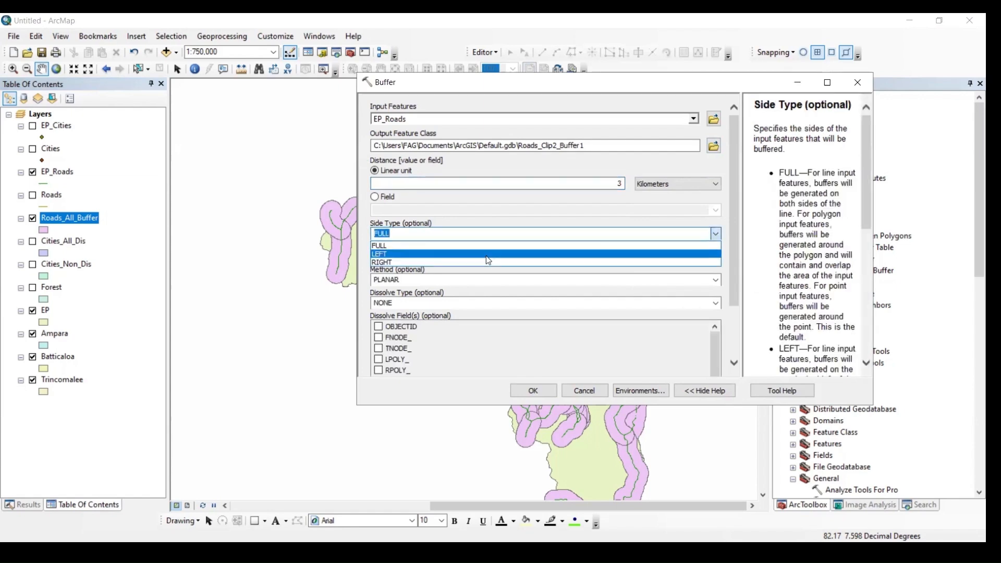
pyautogui.click(488, 256)
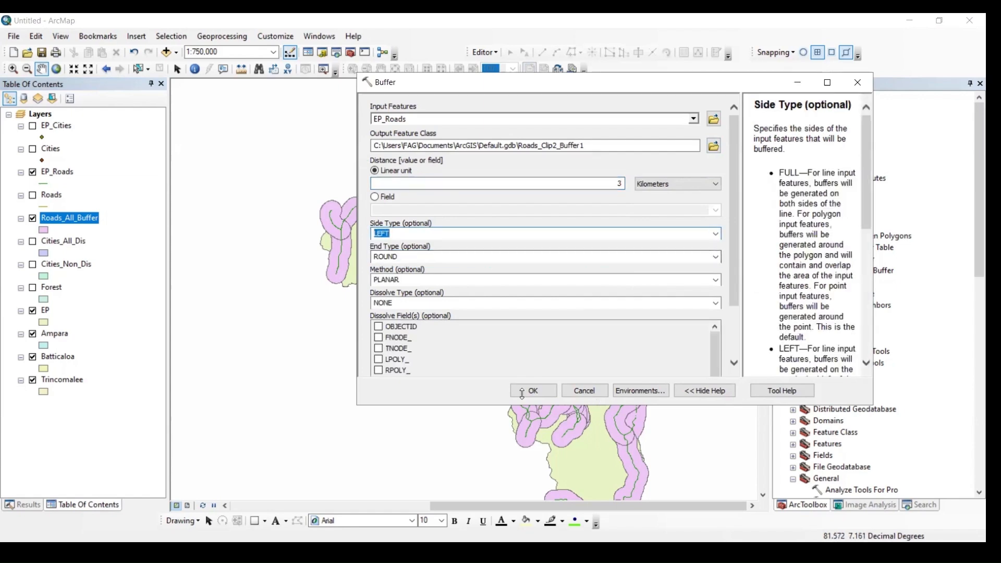
pyautogui.click(539, 392)
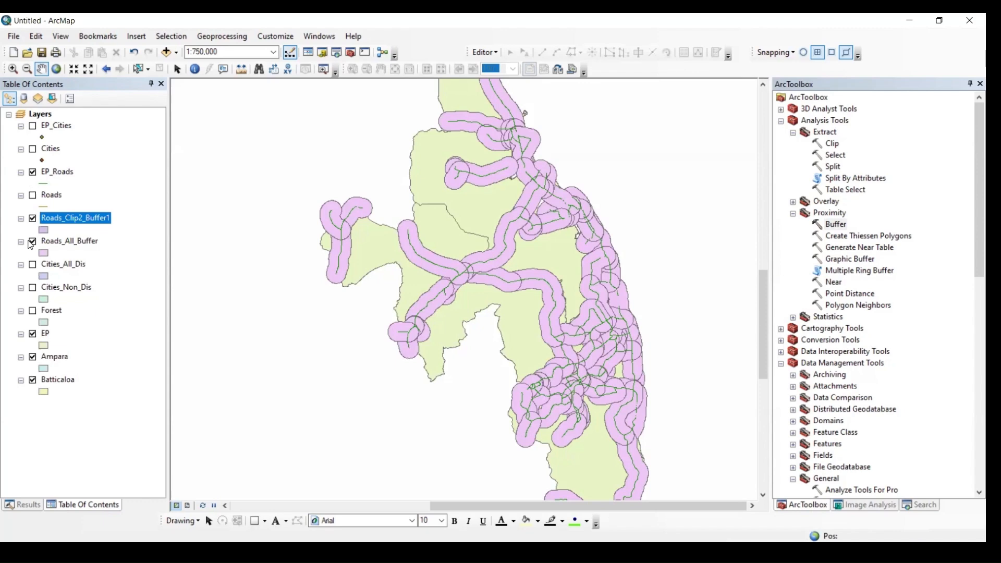
pyautogui.click(32, 242)
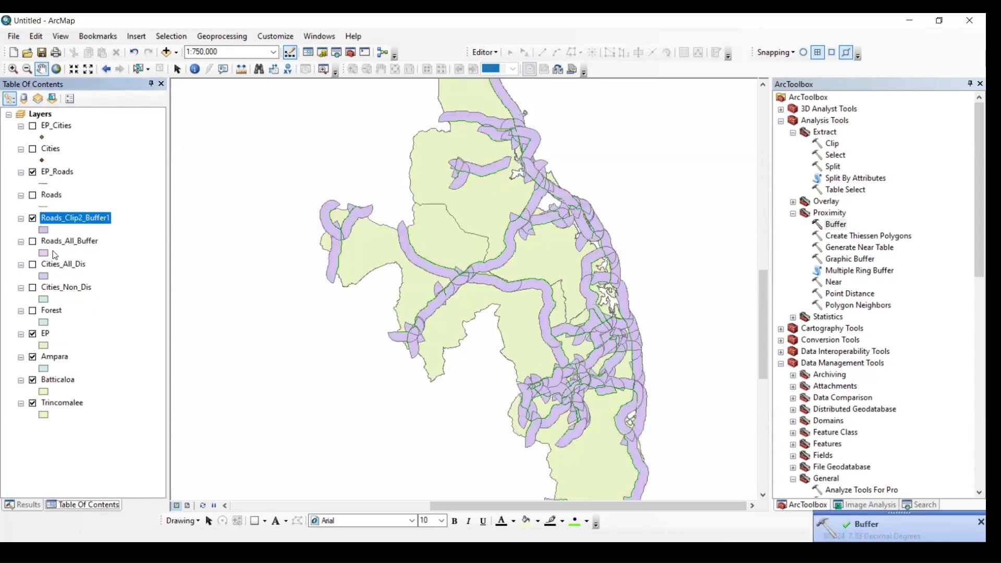
# Rename the Roads_Clip2_Buffer1 layer as Roads_Left_Buffer, reusing the copied name of the Roads_All_Buffer layer
pyautogui.click(67, 241)
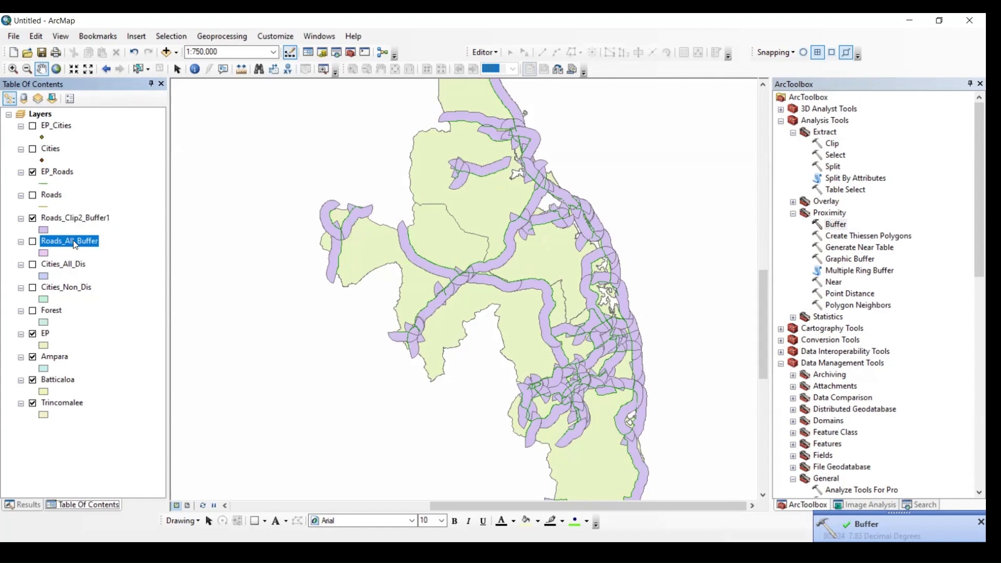
pyautogui.click(74, 241)
pyautogui.hotkey('ctrl', 'c')
pyautogui.click(86, 219)
pyautogui.click(86, 219)
pyautogui.hotkey('ctrl', 'v')
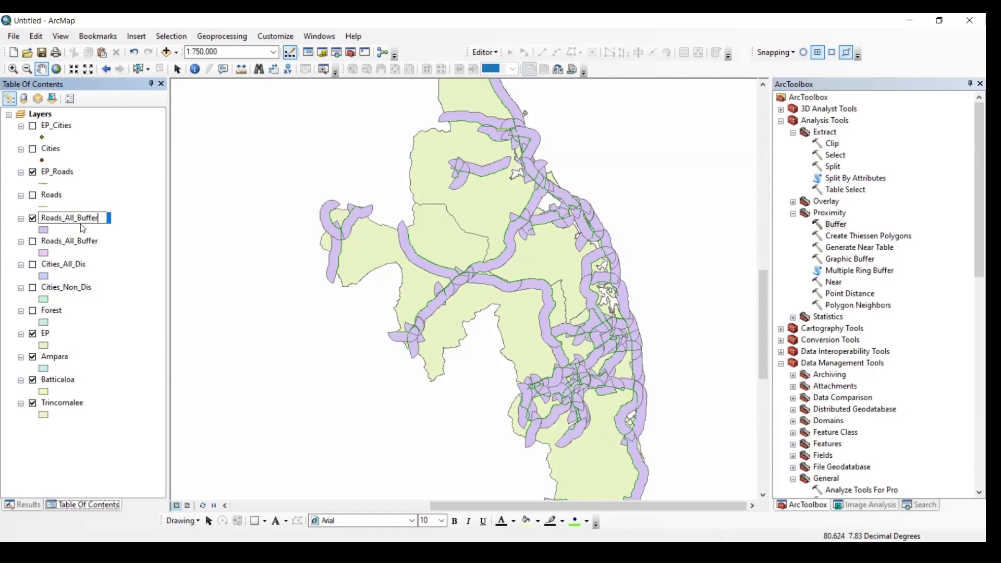
pyautogui.moveTo(74, 216); pyautogui.dragTo(69, 216)
pyautogui.write('Left')
pyautogui.press('Return')
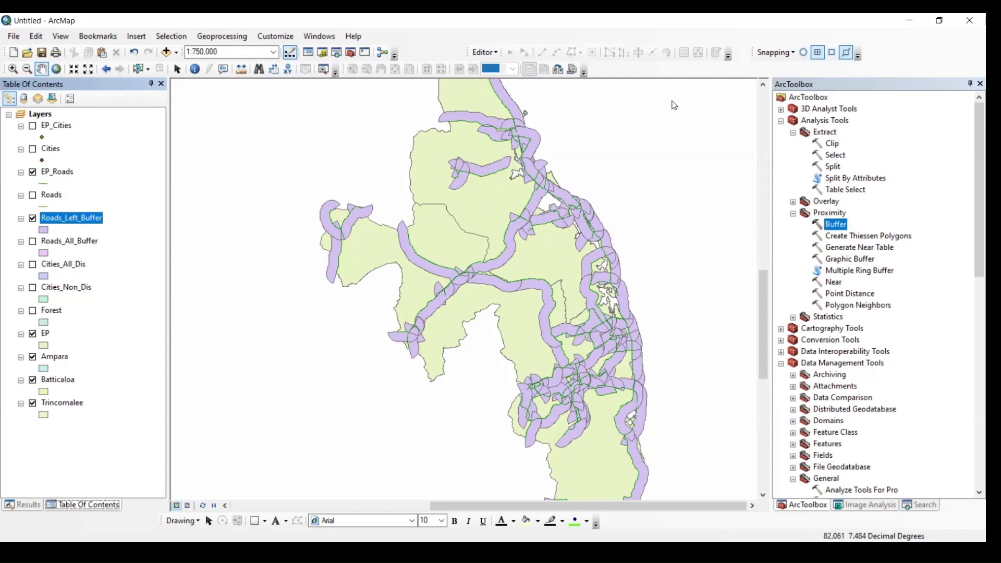
pyautogui.click(694, 120)
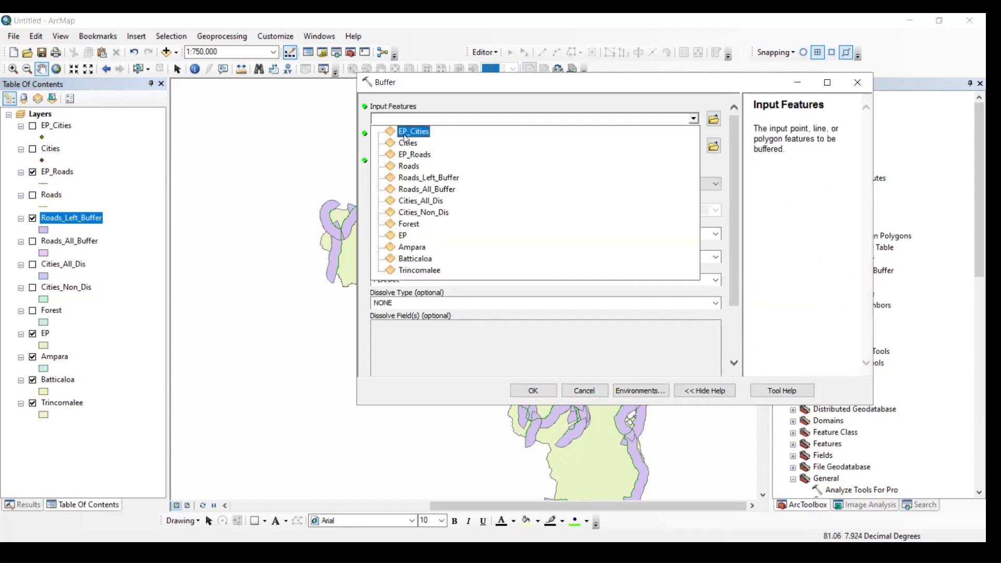
pyautogui.click(409, 130)
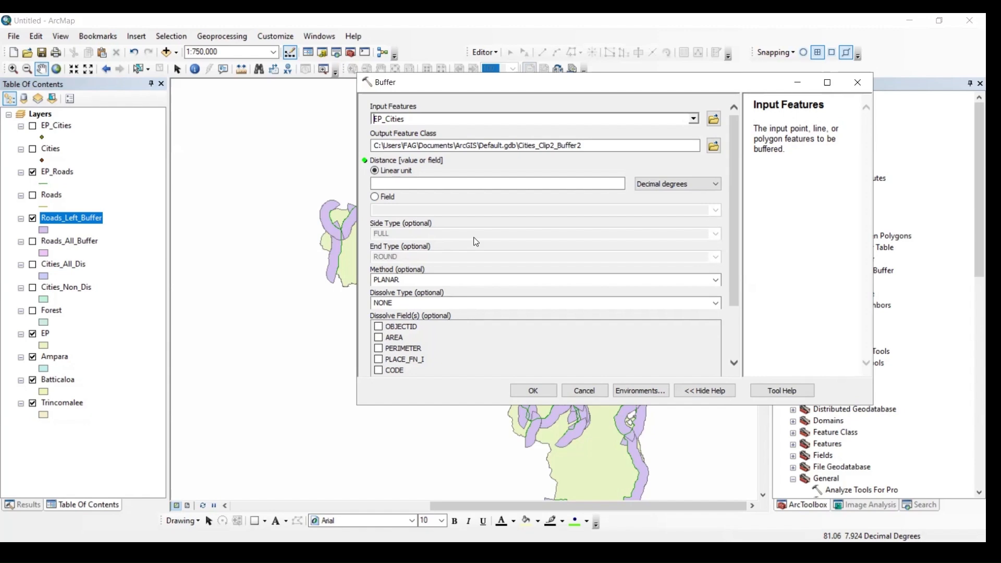
pyautogui.click(857, 82)
# Set up a third Buffer on the EP_Roads layer with a linear distance of 3 kilometers
pyautogui.doubleClick(826, 223)
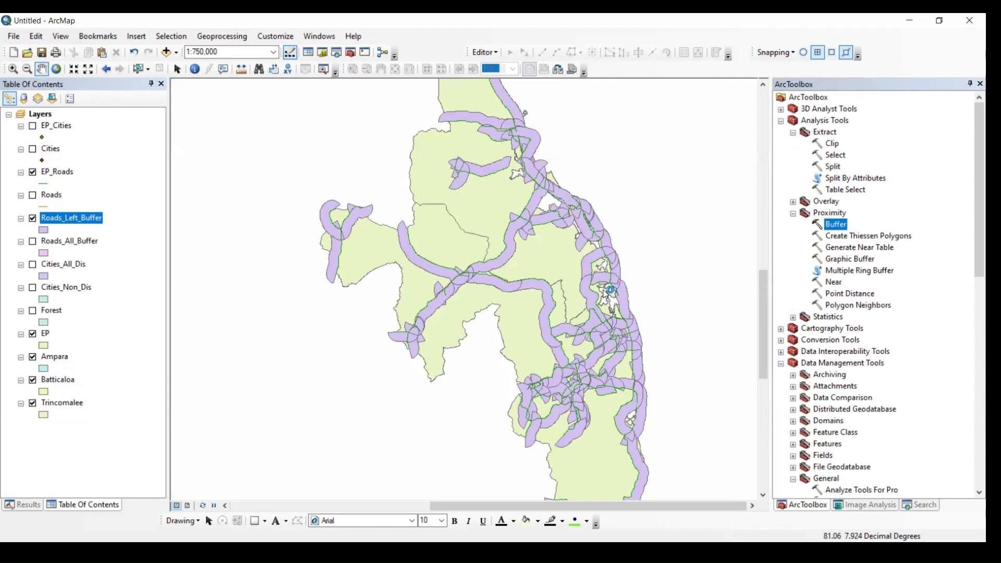
pyautogui.click(694, 118)
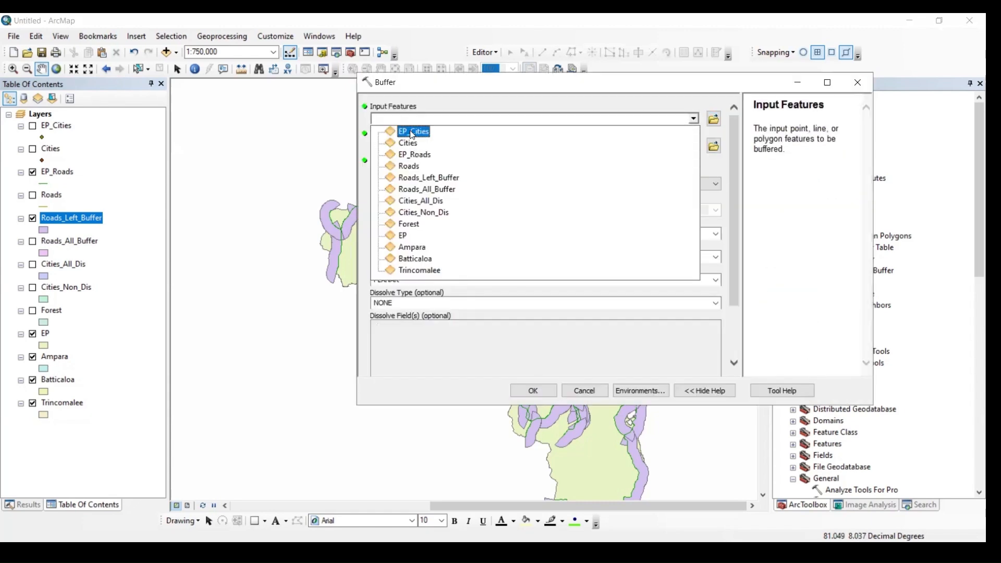
pyautogui.click(413, 156)
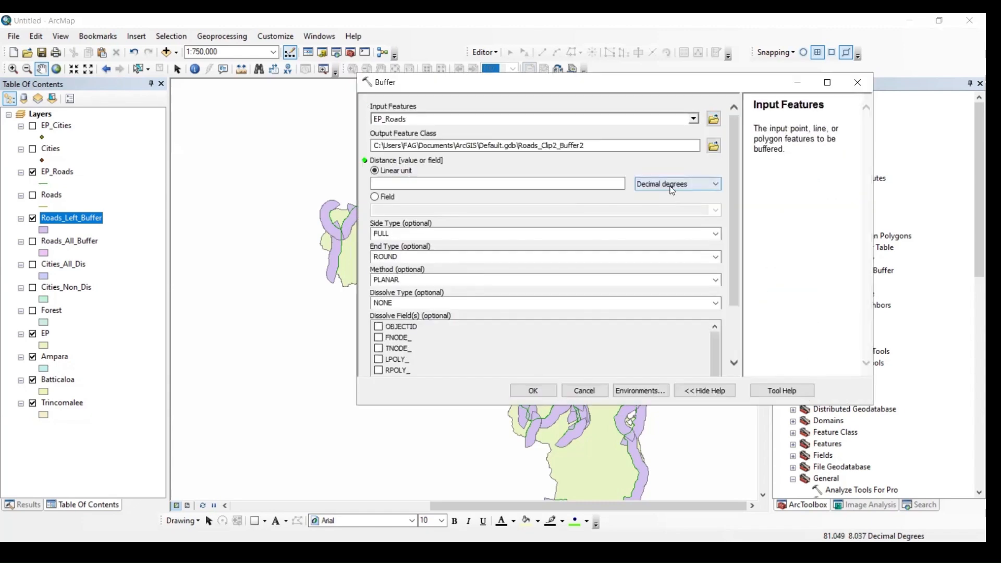
pyautogui.click(672, 184)
pyautogui.click(653, 239)
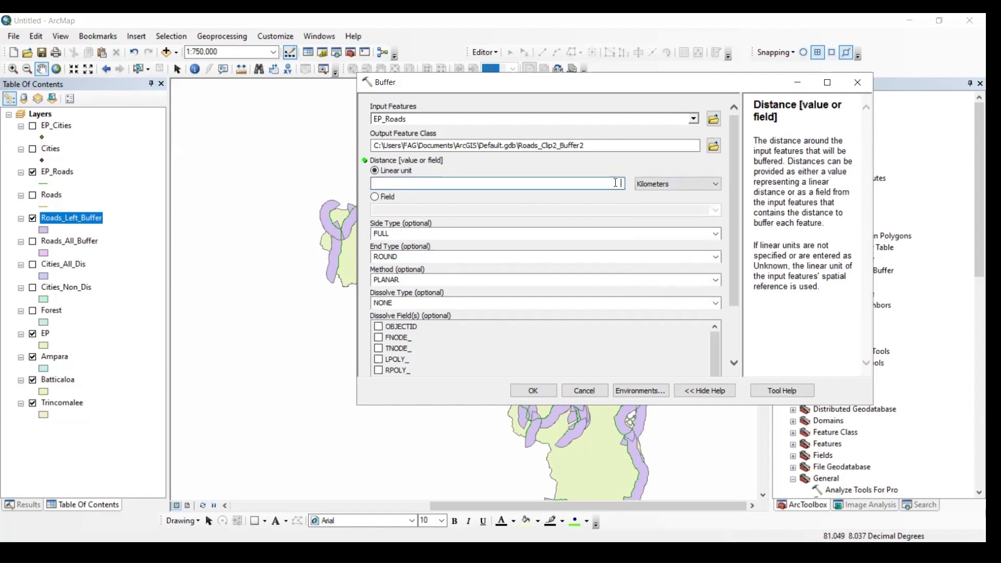
pyautogui.click(619, 184)
pyautogui.write('3')
# Set the side type to RIGHT and run the third road Buffer
pyautogui.click(703, 234)
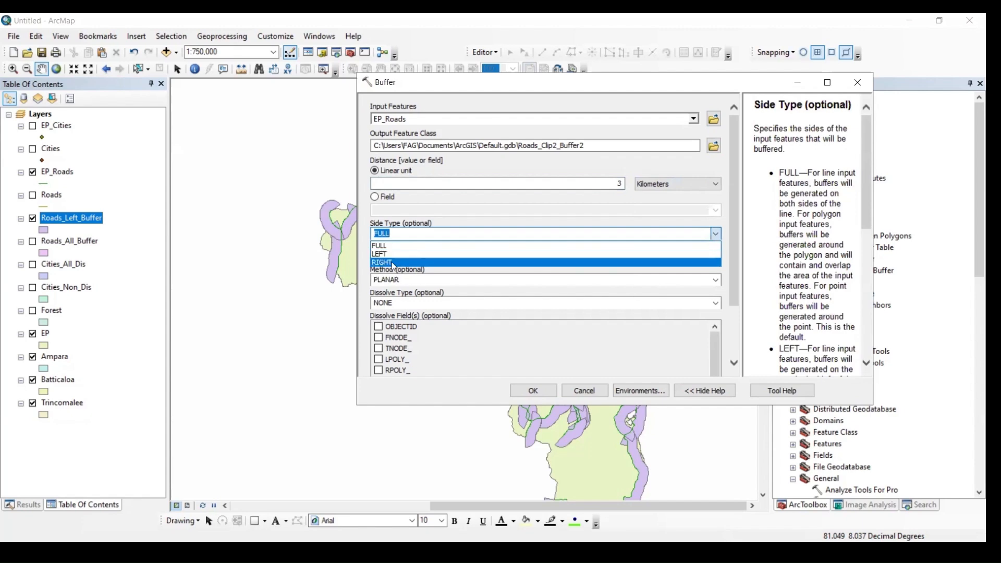
pyautogui.click(393, 263)
pyautogui.click(516, 393)
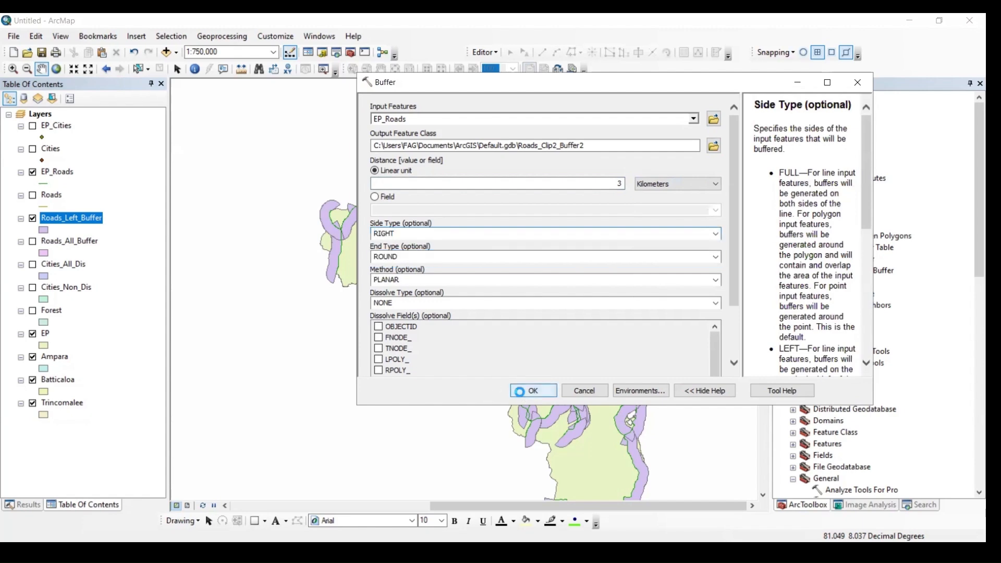
# Rename the newest road buffer layer as Roads_Right_Buffer, reusing the copied name of the left buffer layer
pyautogui.click(91, 221)
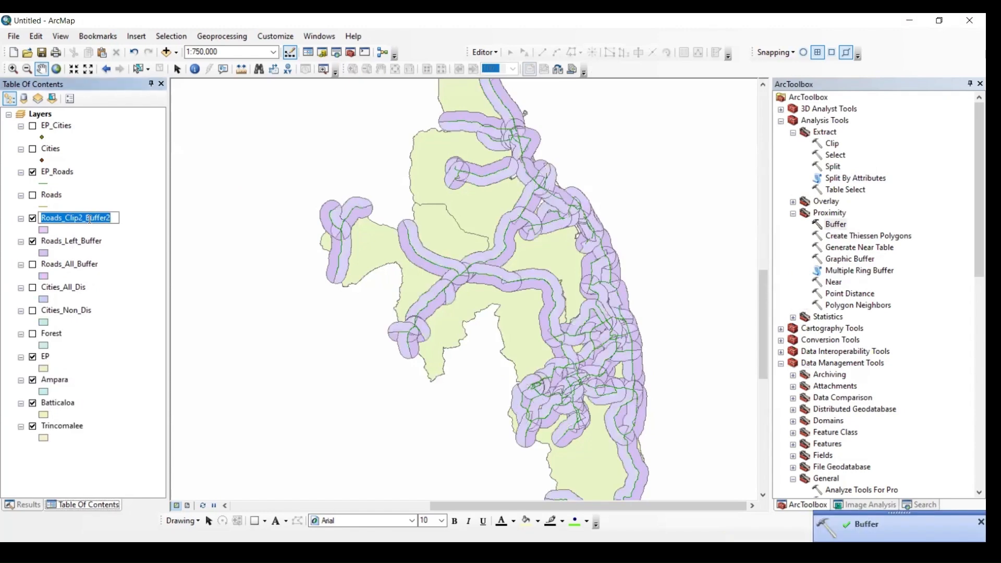
pyautogui.hotkey('ctrl', 'v')
pyautogui.doubleClick(68, 216)
pyautogui.press('BackSpace')
pyautogui.write('Right')
pyautogui.press('Return')
# Toggle the Roads_Right_Buffer, Roads_Left_Buffer and Roads_All_Buffer layers to compare their coverage, leaving all three hidden
pyautogui.click(33, 242)
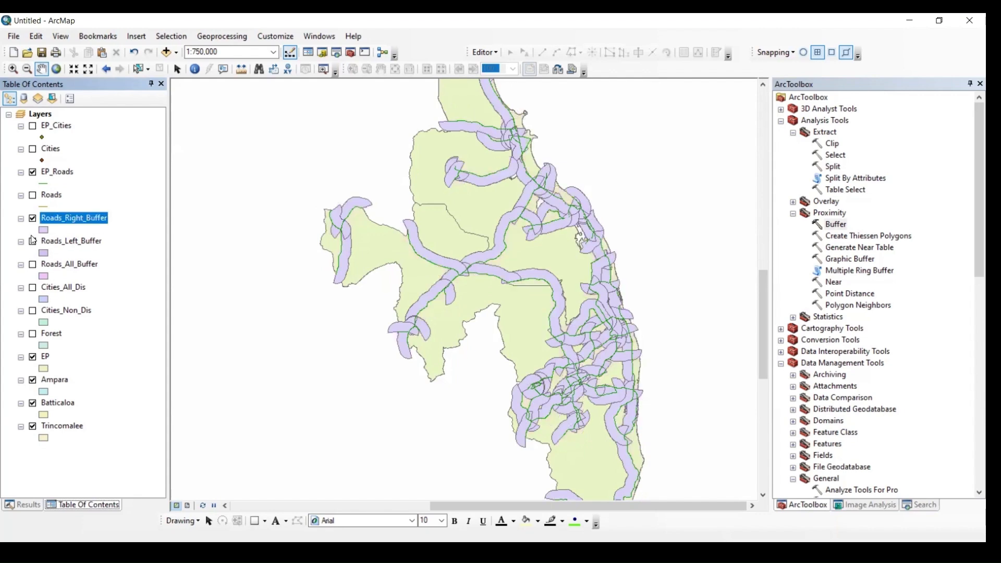
pyautogui.click(33, 220)
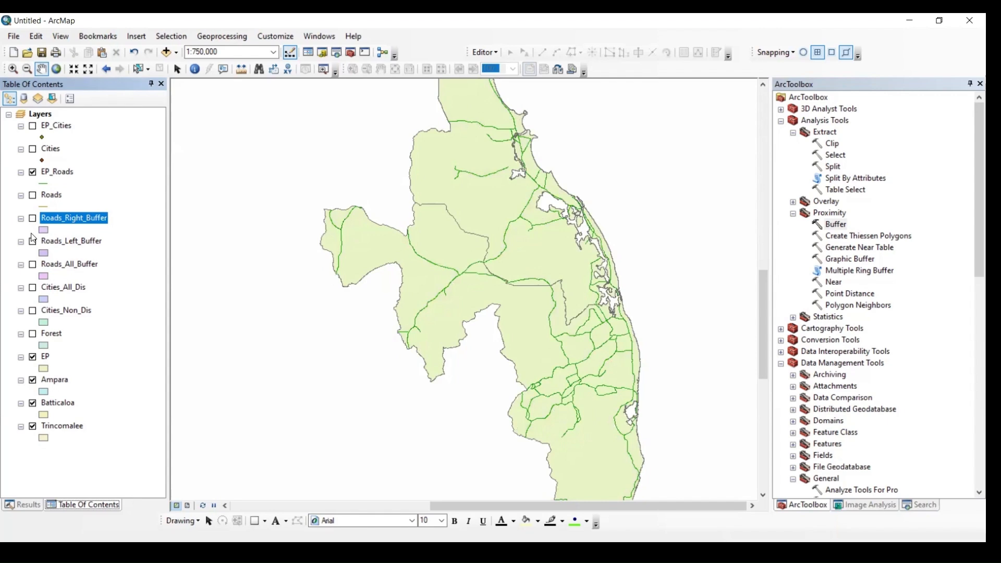
pyautogui.click(32, 242)
pyautogui.click(33, 220)
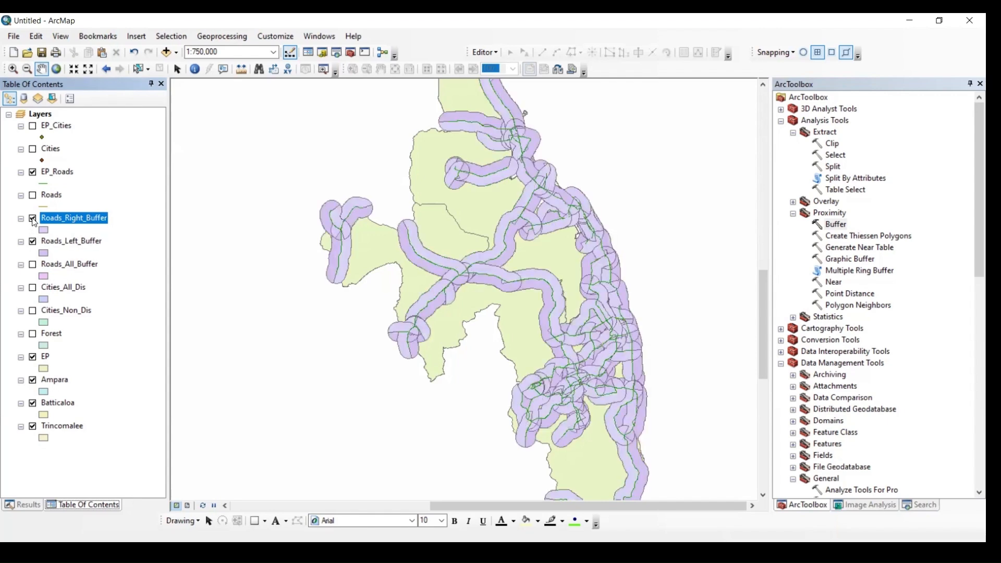
pyautogui.click(33, 219)
pyautogui.click(33, 265)
pyautogui.click(33, 242)
pyautogui.click(33, 219)
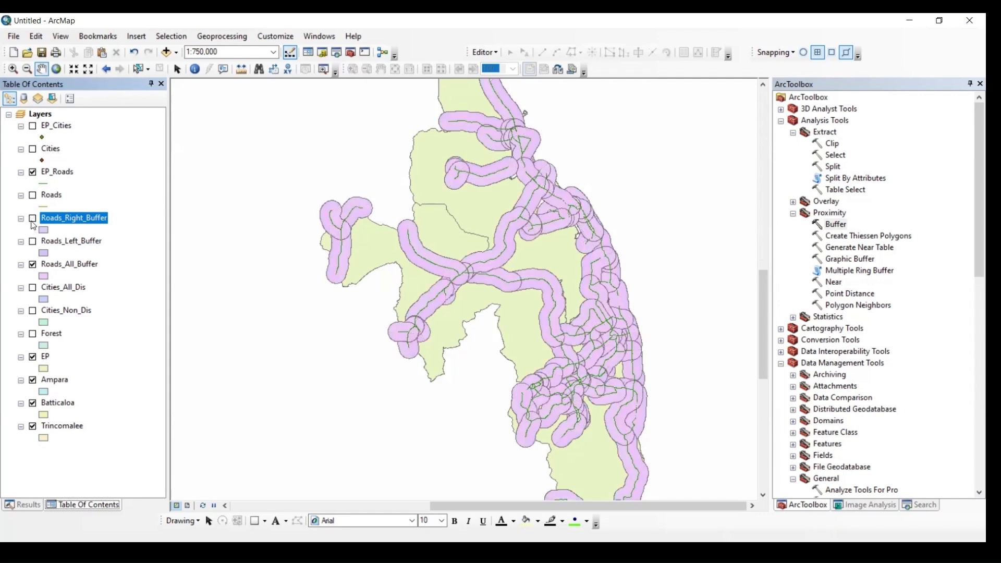
pyautogui.click(33, 266)
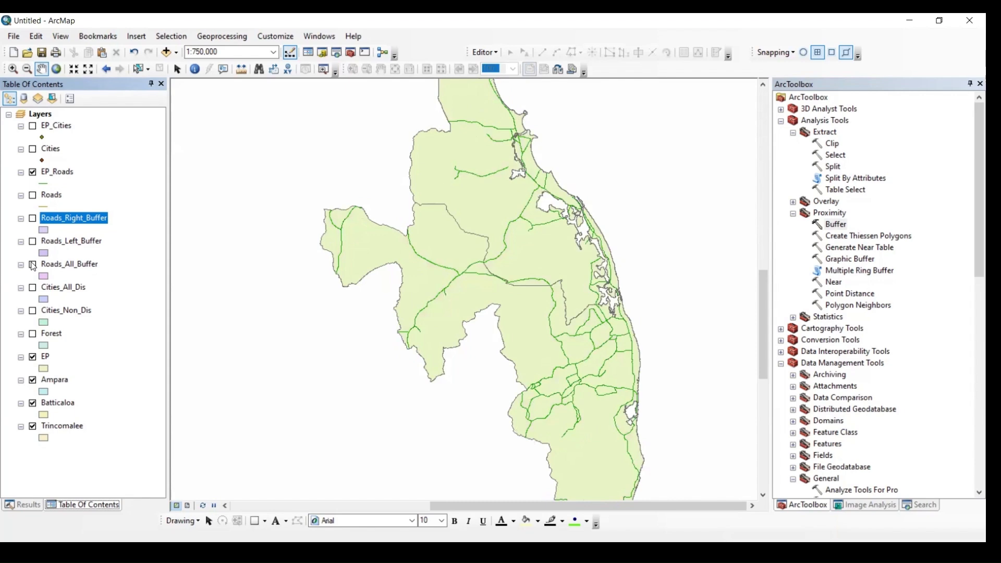
# Run a Buffer on the Forest layer with a linear distance of 5 kilometers, side type FULL and dissolve type NONE
pyautogui.click(835, 225)
pyautogui.doubleClick(835, 225)
pyautogui.click(693, 119)
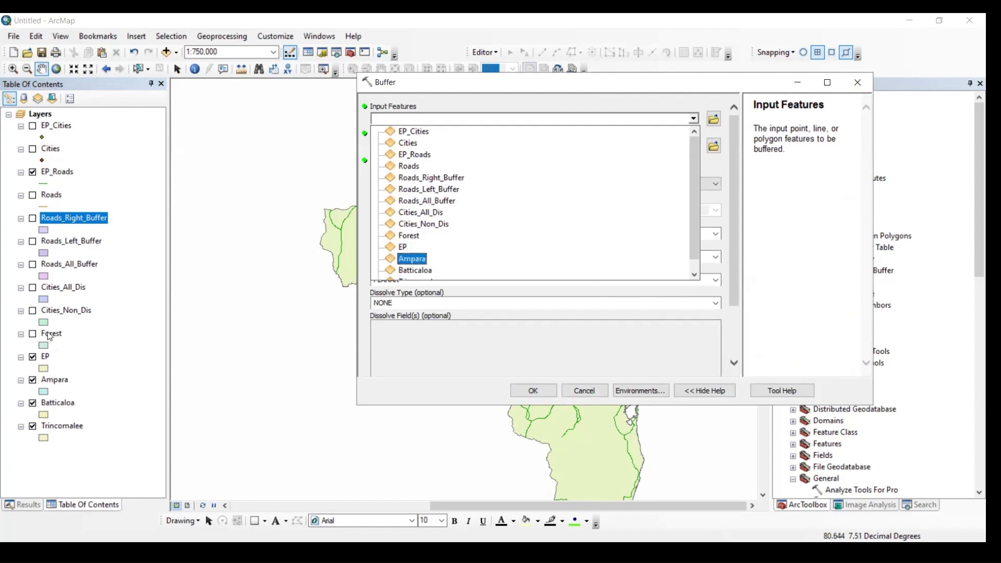
pyautogui.click(32, 336)
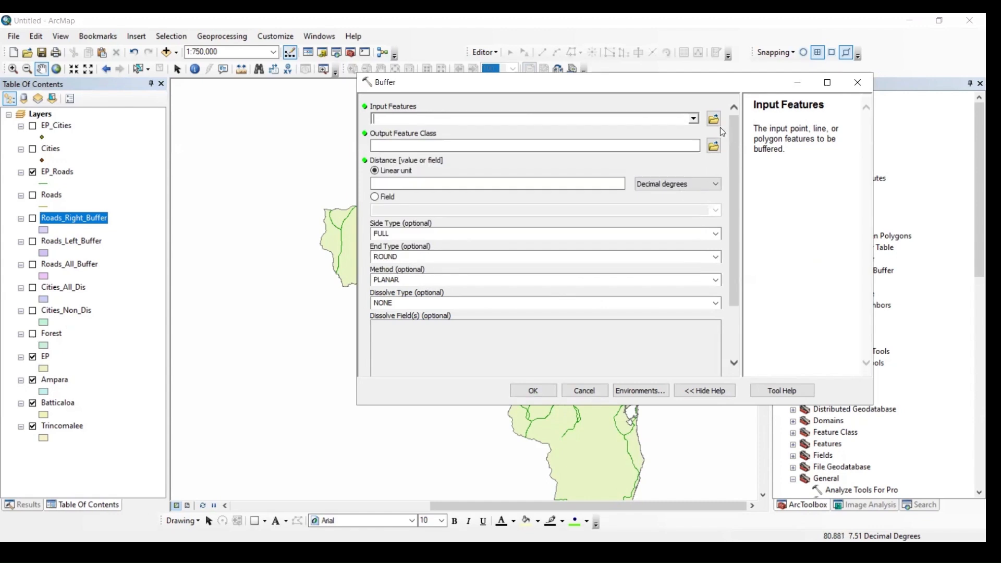
pyautogui.click(693, 120)
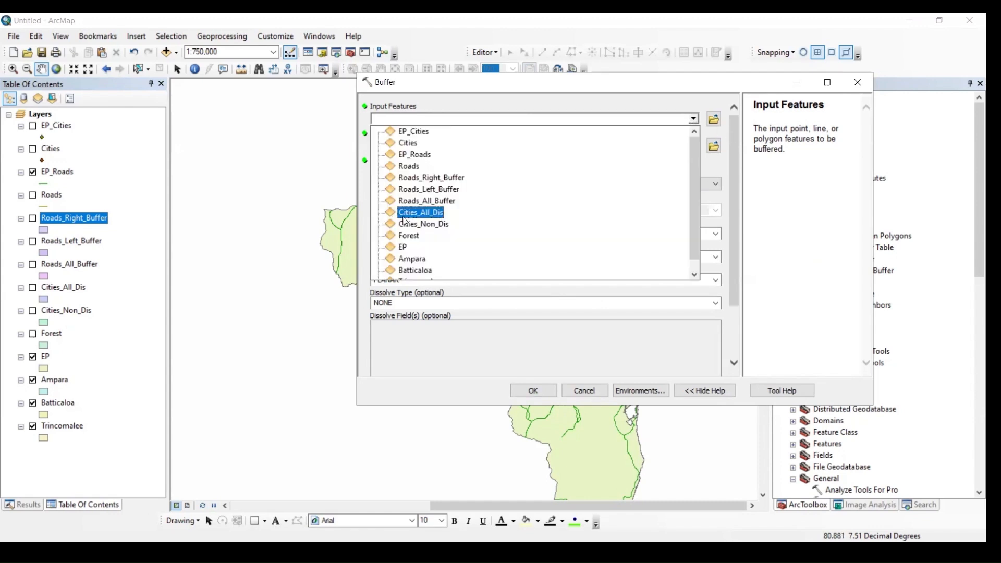
pyautogui.click(407, 234)
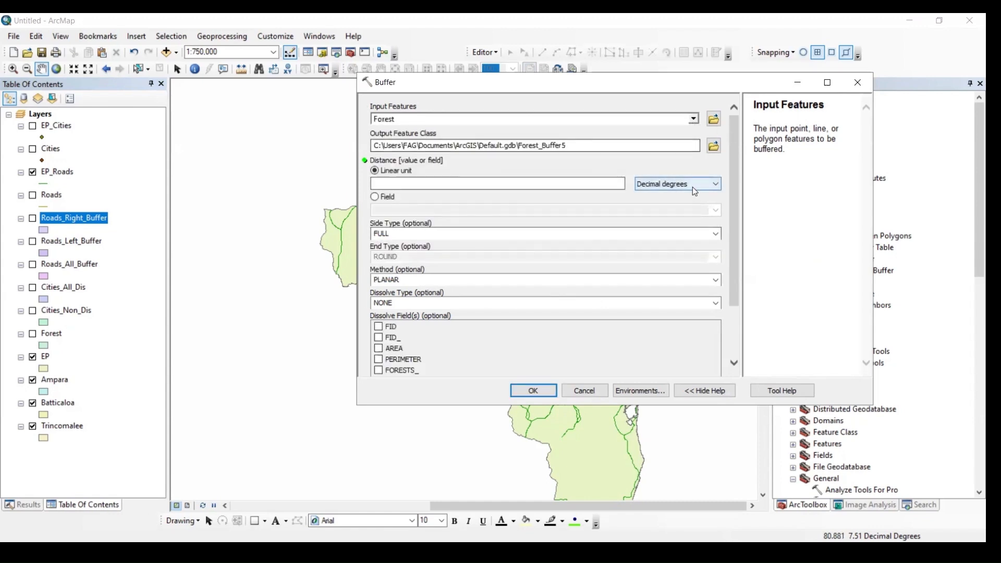
pyautogui.click(692, 187)
pyautogui.click(658, 238)
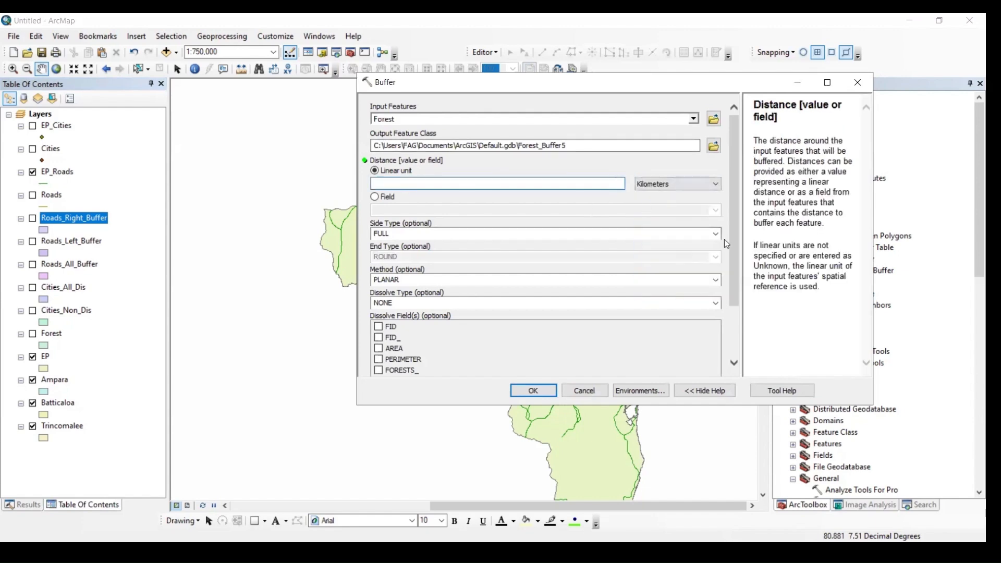
pyautogui.write('5')
pyautogui.click(733, 327)
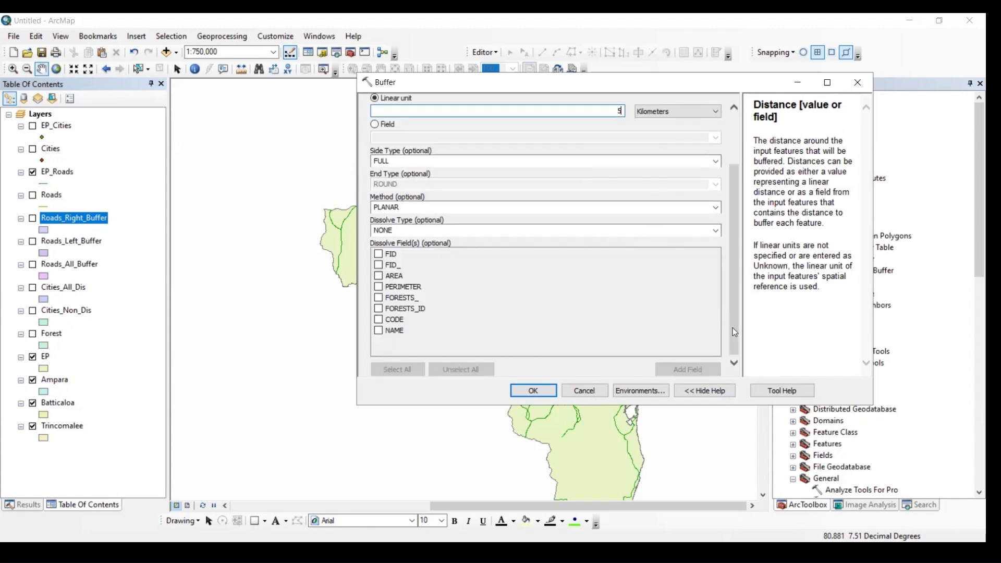
pyautogui.click(533, 391)
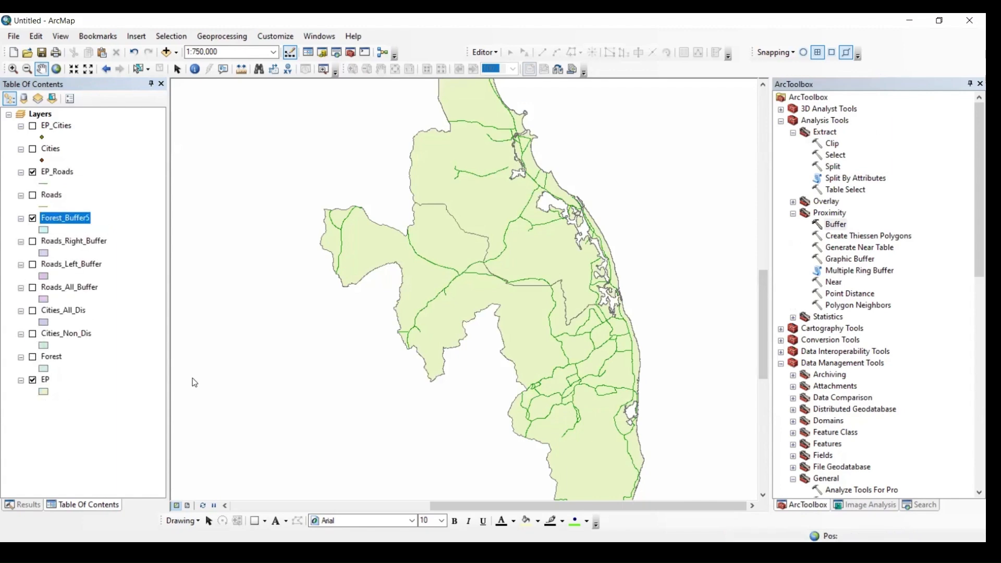
# Show the Forest layer and zoom the map to its extent
pyautogui.click(33, 357)
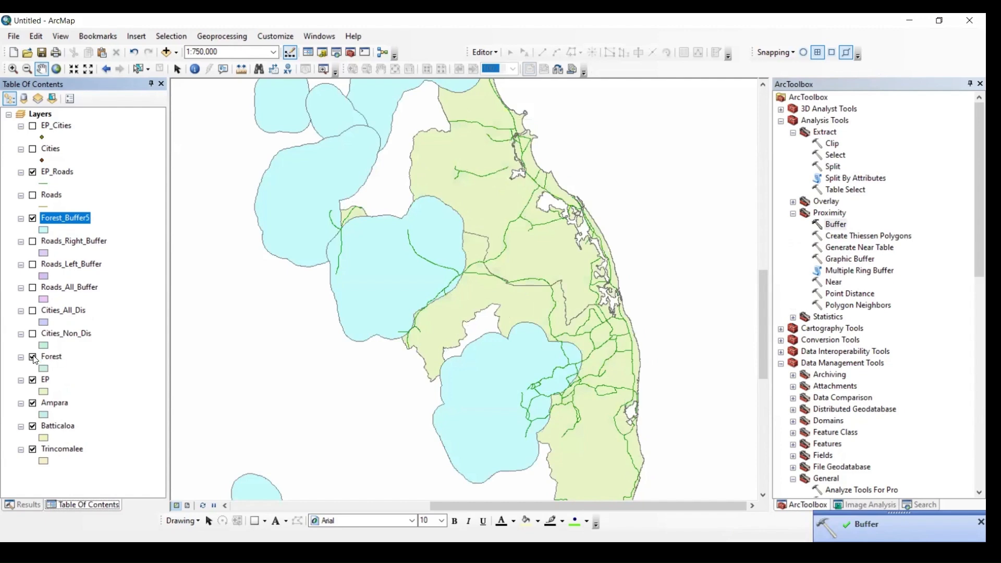
pyautogui.rightClick(53, 357)
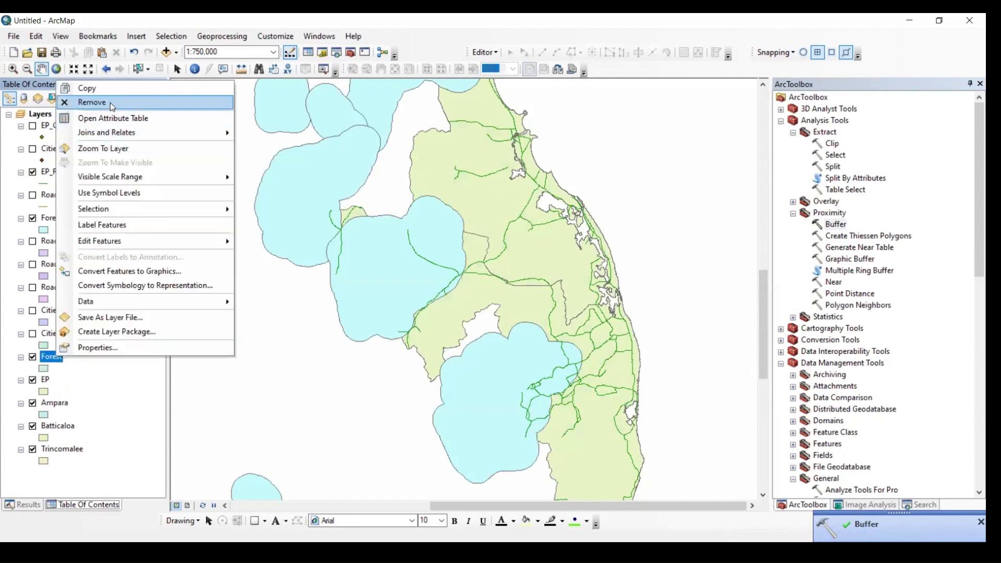
pyautogui.click(112, 148)
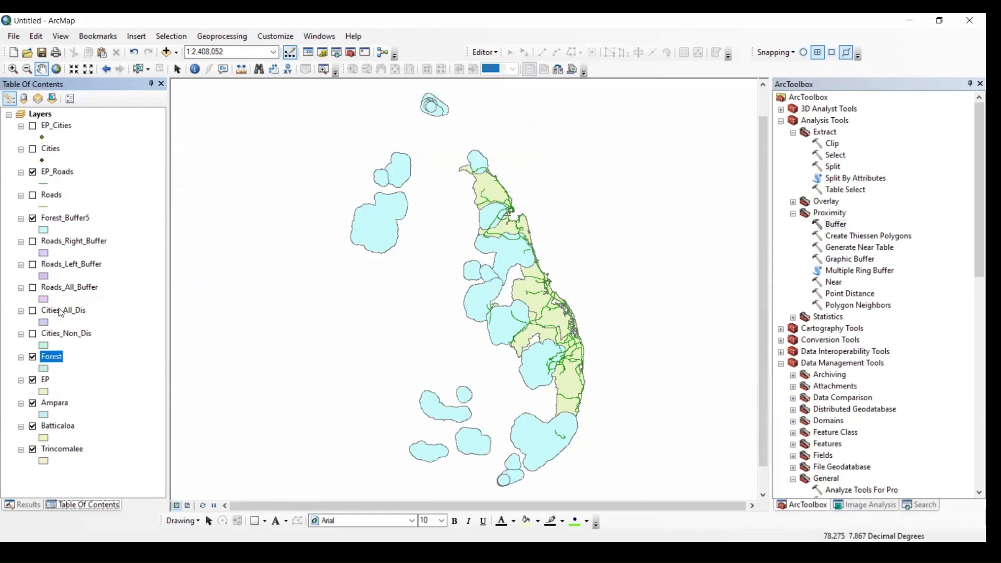
# Apply the Yellow symbol to the Forest layer and place a copy of the layer above Forest_Buffer5
pyautogui.click(44, 368)
pyautogui.click(132, 211)
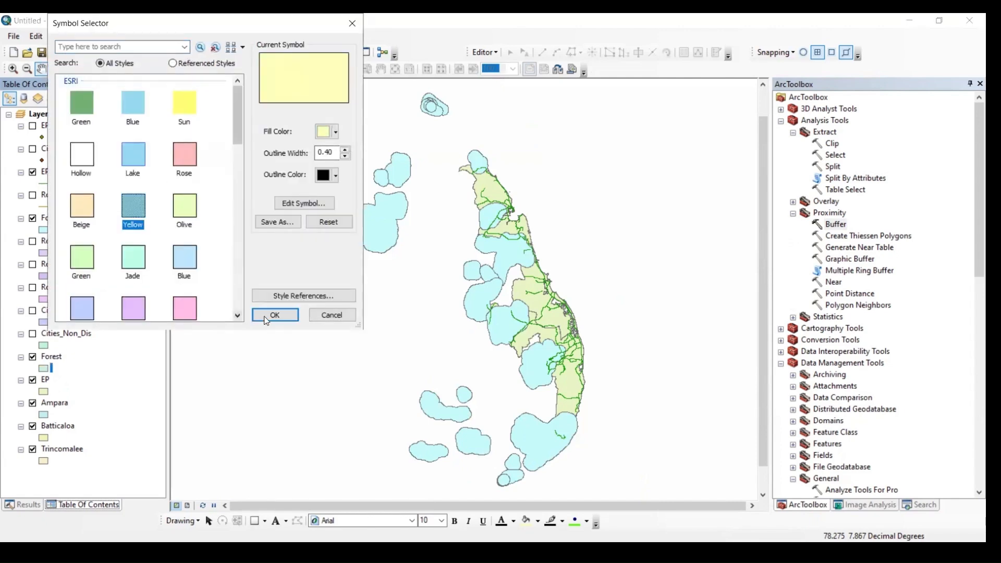
pyautogui.click(275, 315)
pyautogui.moveTo(442, 220); pyautogui.dragTo(463, 220)
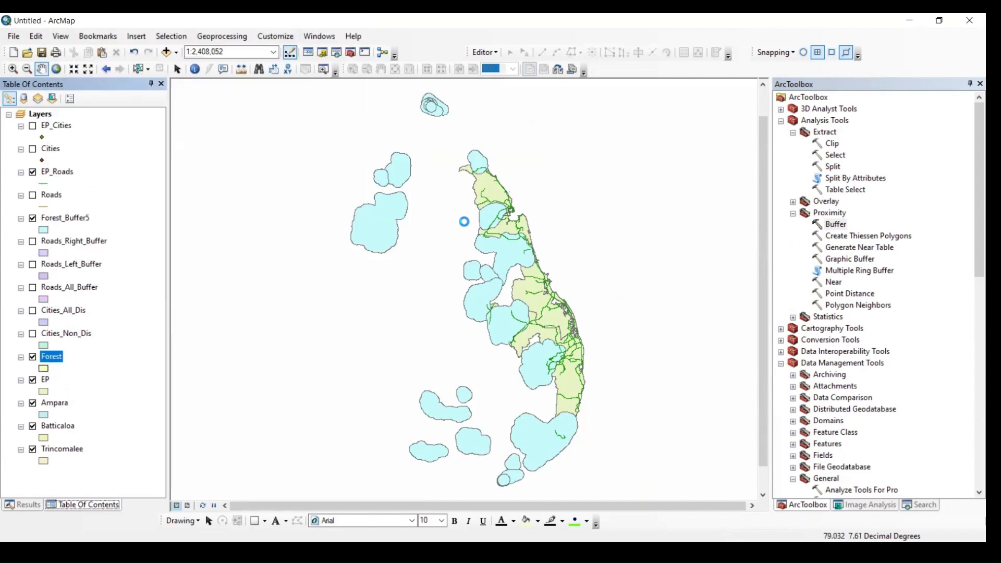
pyautogui.click(602, 391)
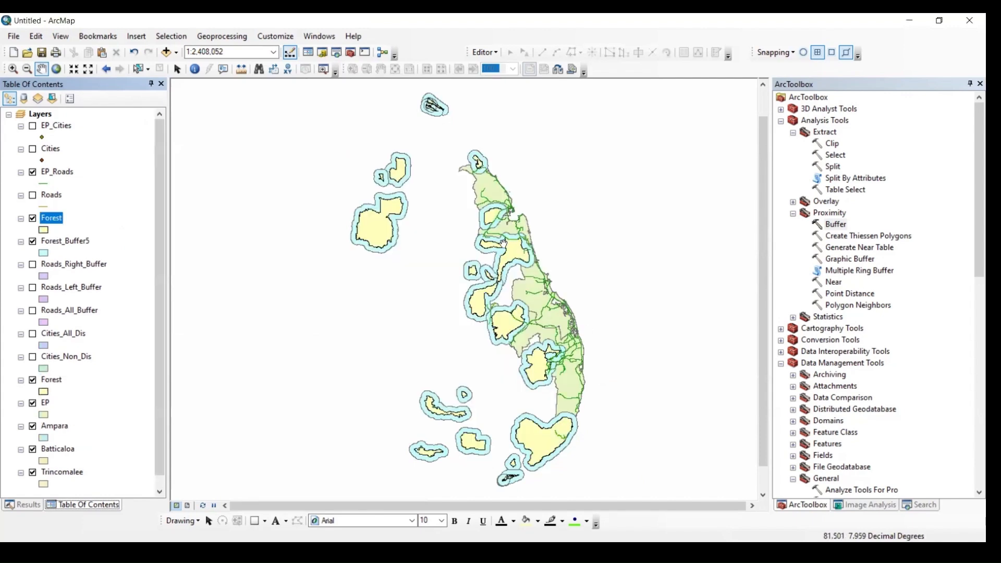
# Toggle the upper Forest layer over its buffer and measure the buffer's width beside a northern forest polygon
pyautogui.scroll(3, 508, 235)
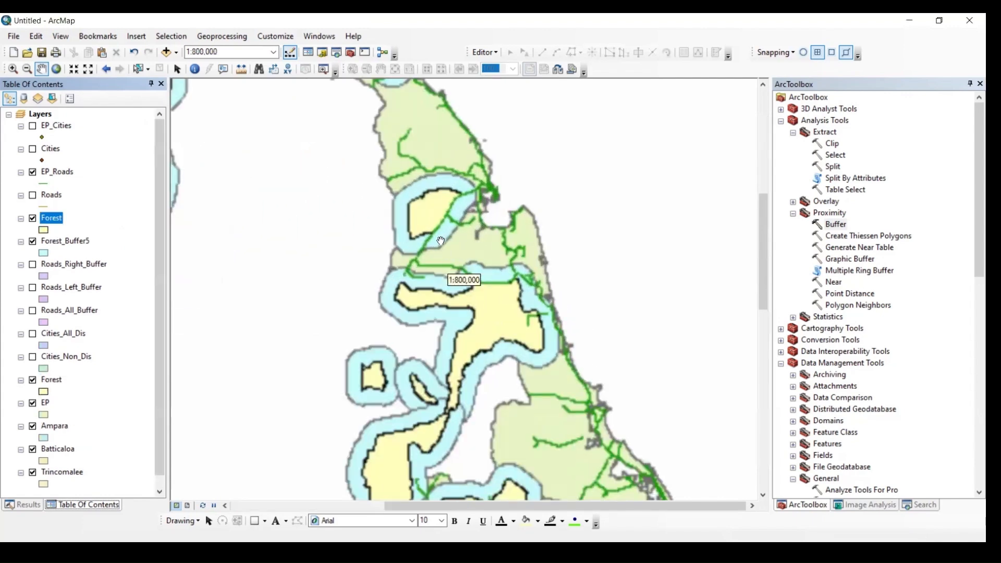
pyautogui.scroll(2, 511, 206)
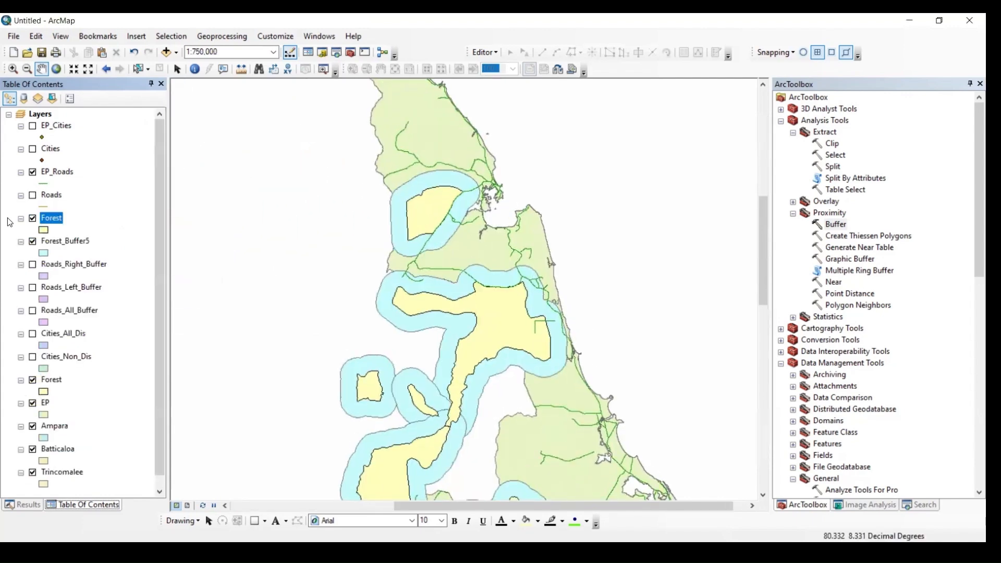
pyautogui.click(32, 219)
pyautogui.click(33, 219)
pyautogui.click(241, 68)
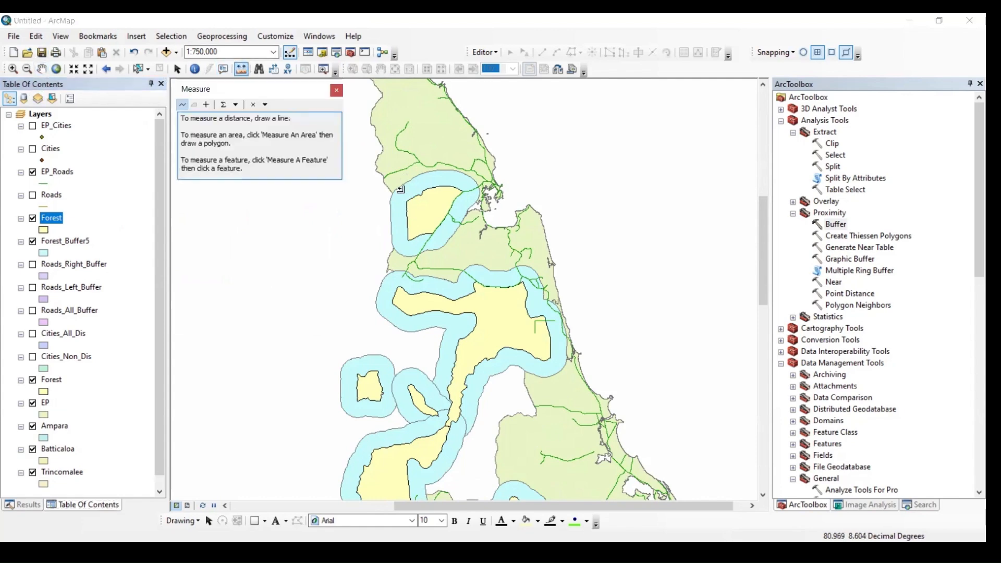
pyautogui.click(390, 207)
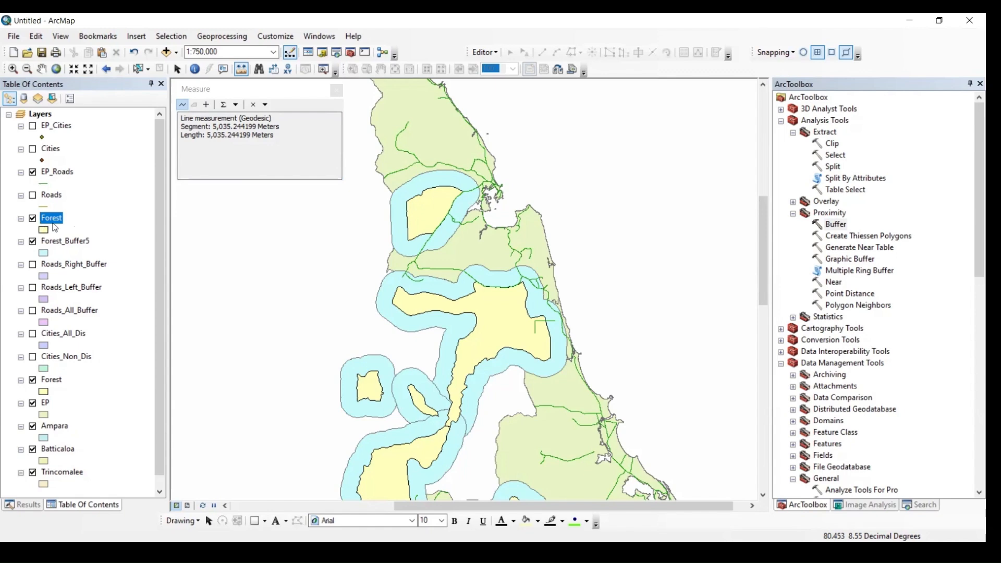
# Rename the Forest_Buffer5 layer as Forest_All
pyautogui.click(58, 246)
pyautogui.click(64, 242)
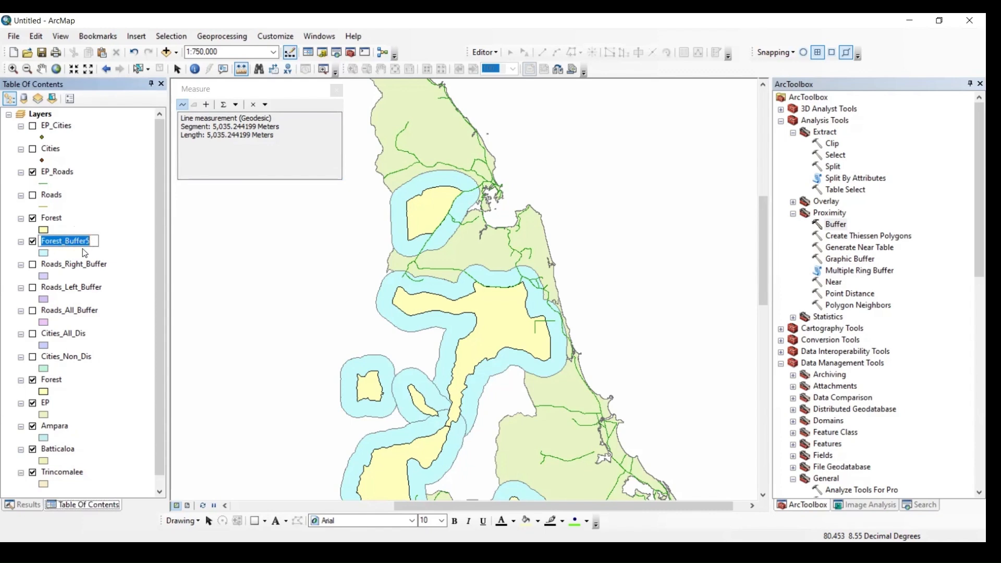
pyautogui.click(90, 242)
pyautogui.moveTo(89, 242); pyautogui.dragTo(68, 244)
pyautogui.write('All')
pyautogui.press('Return')
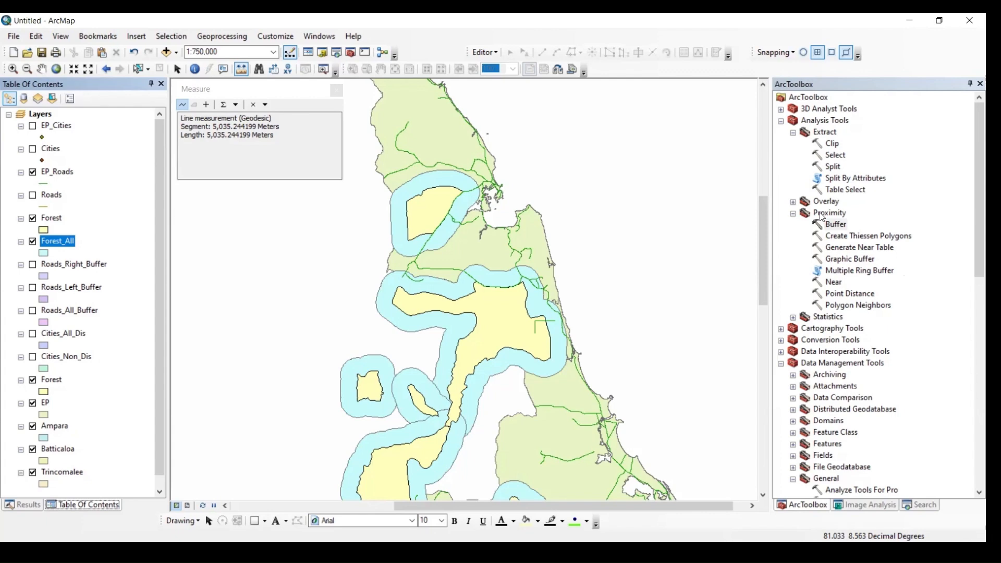
# Set up a second Buffer on the Forest layer with a linear distance of 5 kilometers
pyautogui.click(836, 225)
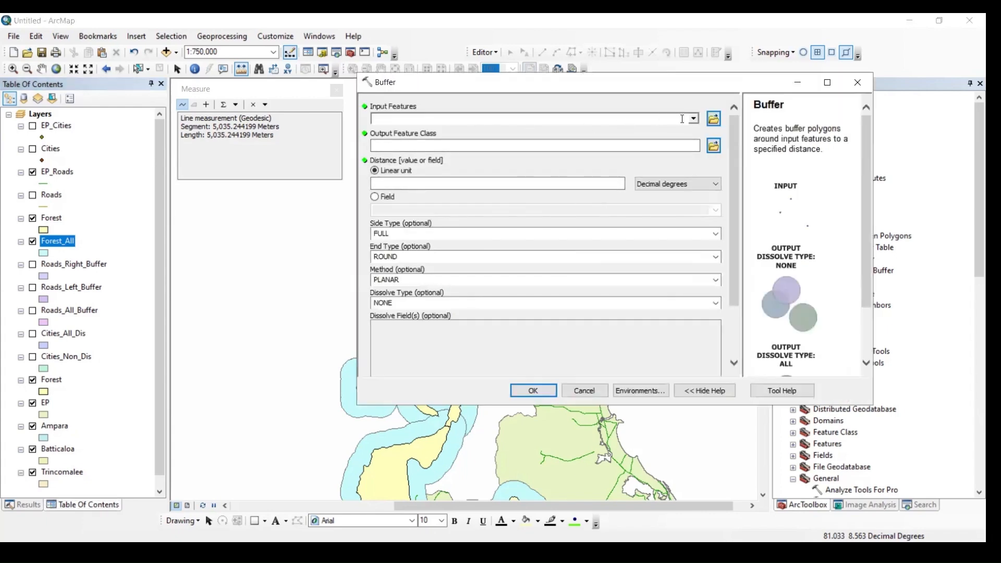
pyautogui.click(693, 118)
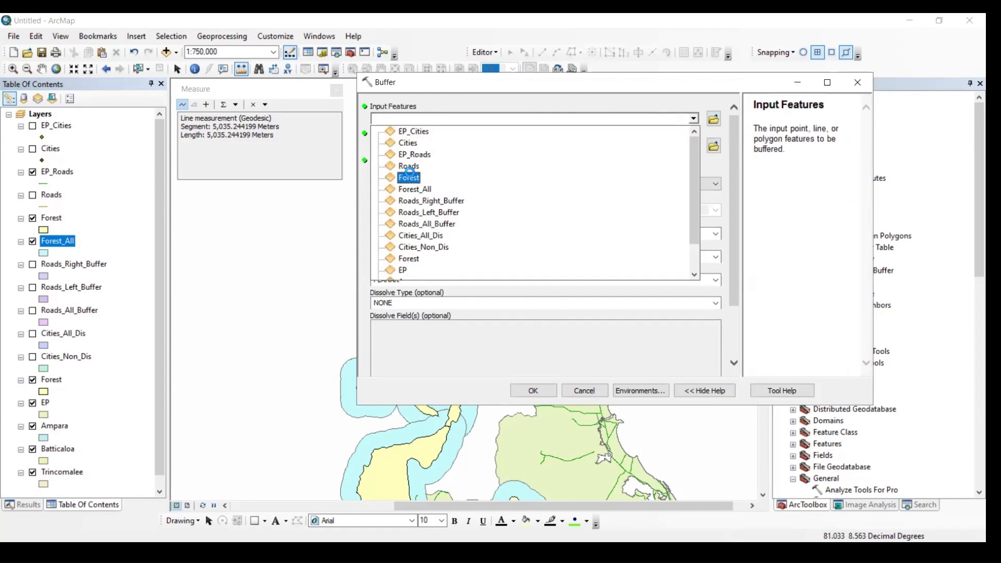
pyautogui.click(408, 178)
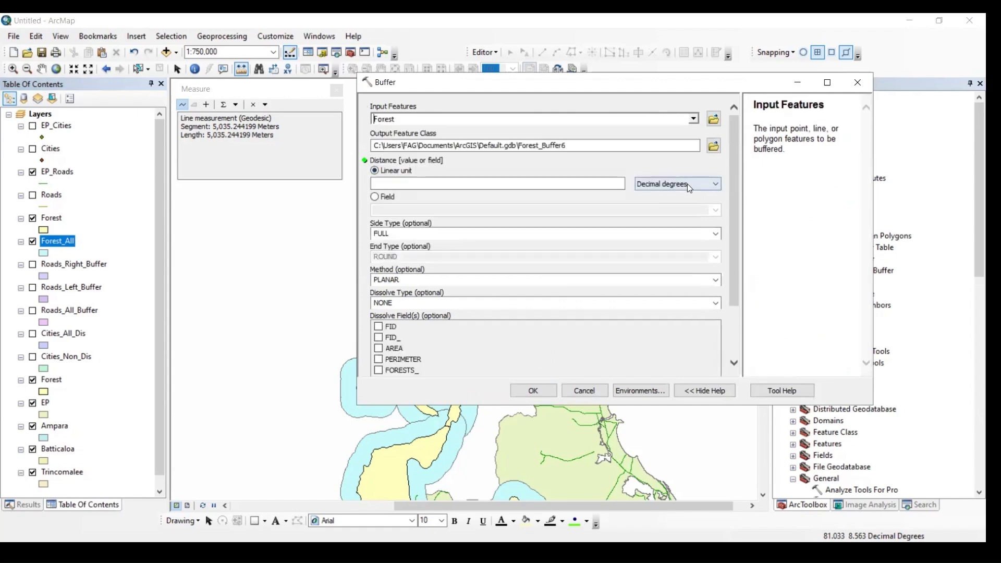
pyautogui.click(687, 183)
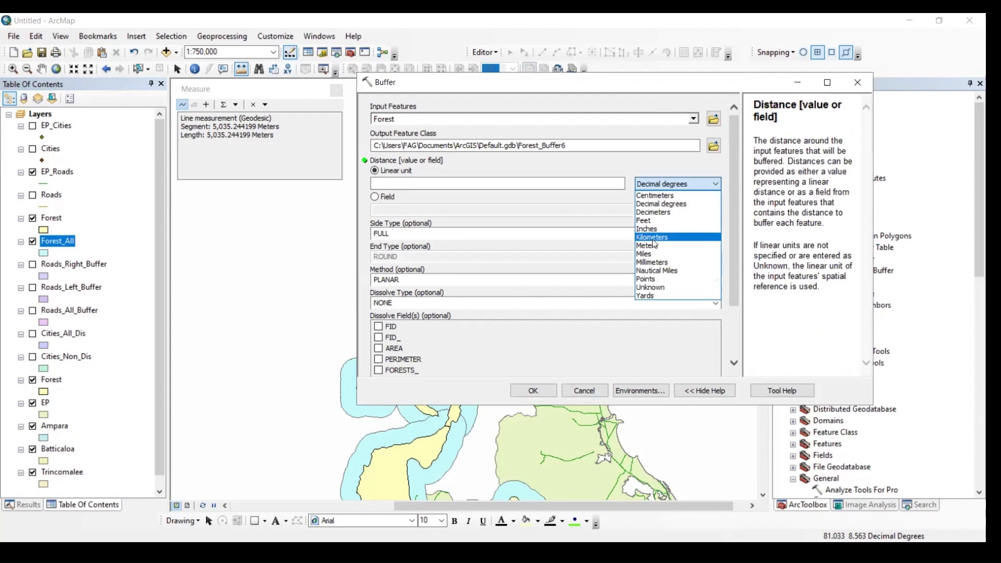
pyautogui.click(653, 242)
pyautogui.click(602, 182)
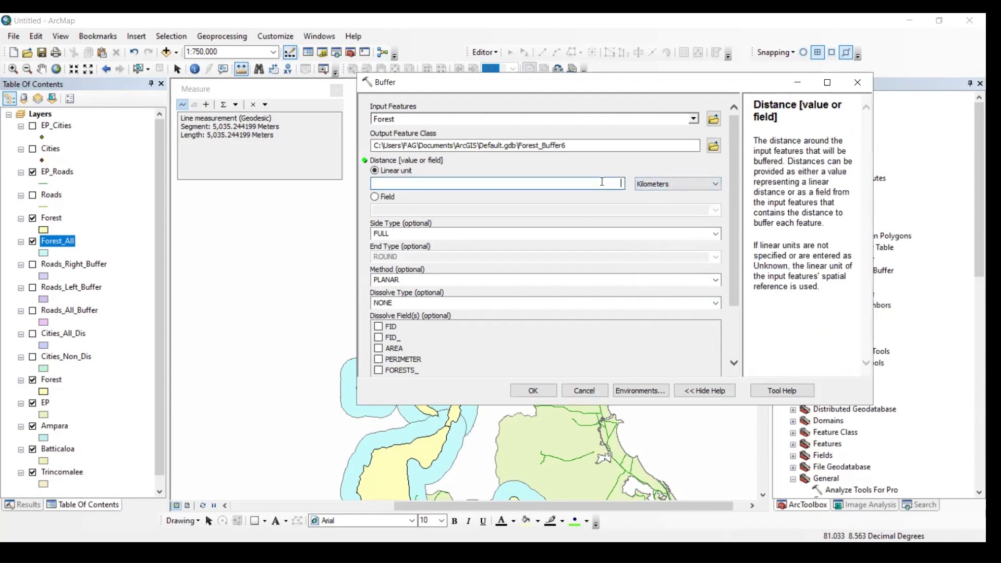
pyautogui.write('5')
# Set the side type to OUTSIDE_ONLY and run the second Forest buffer
pyautogui.click(621, 232)
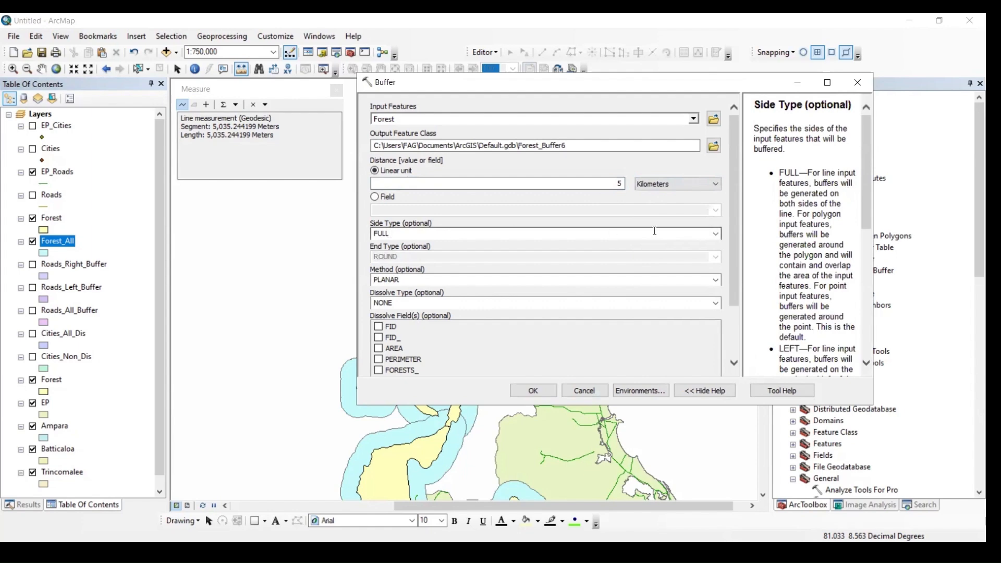
pyautogui.click(715, 233)
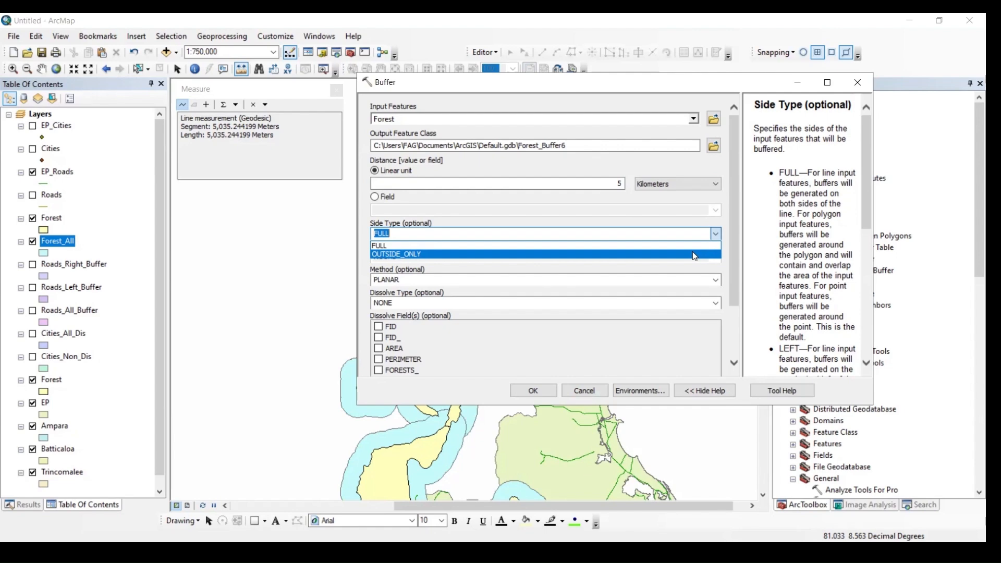
pyautogui.click(693, 255)
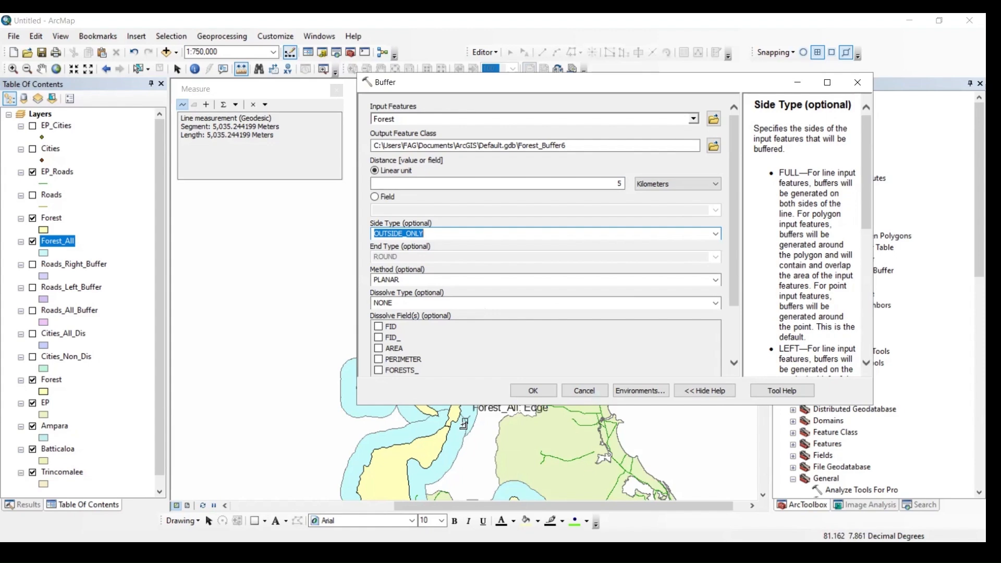
pyautogui.click(534, 387)
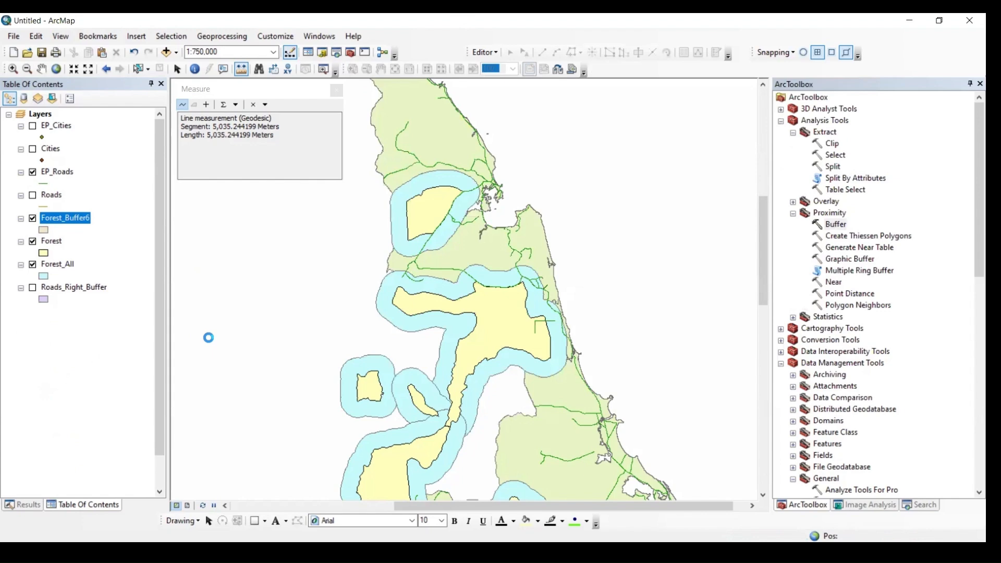
# Hide the Forest_All layer and both Forest layers so the outside-only forest buffer is displayed without them
pyautogui.click(32, 265)
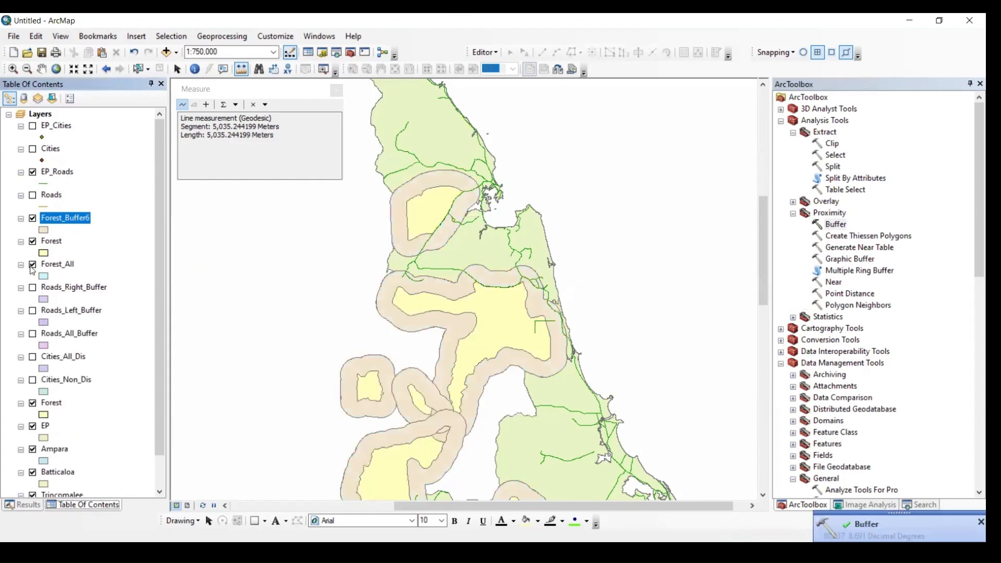
pyautogui.click(33, 241)
pyautogui.scroll(-1, 51, 293)
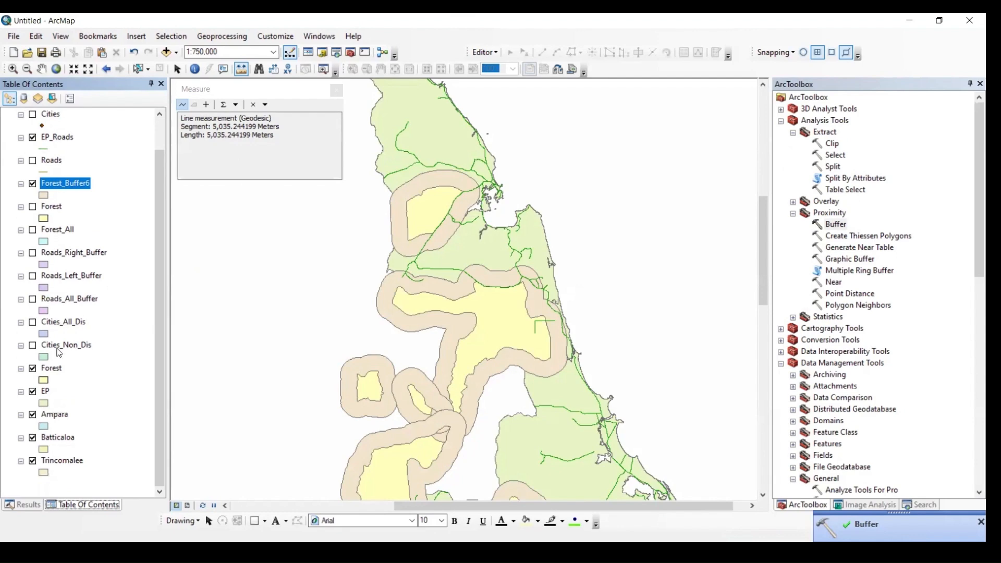
pyautogui.click(32, 368)
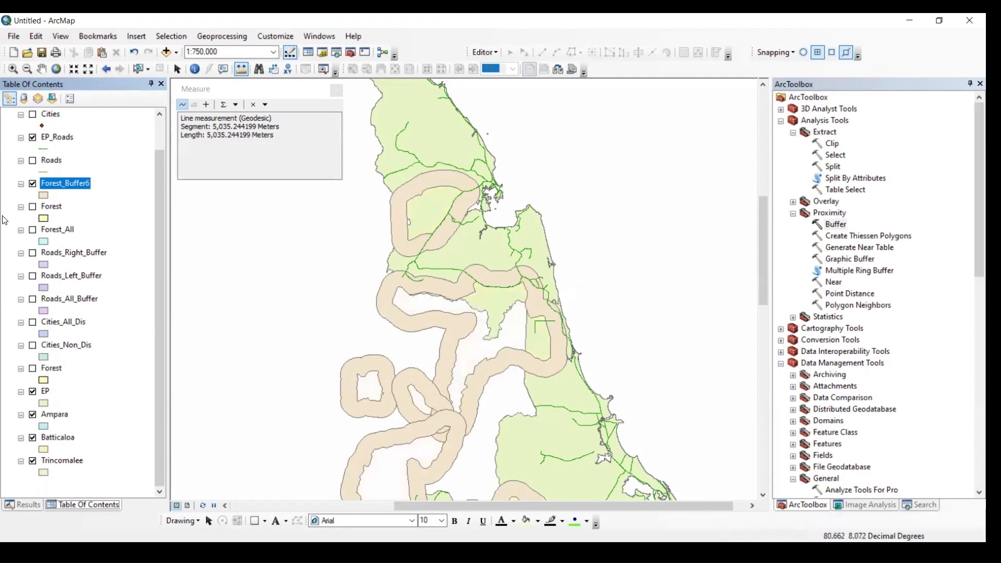
# Compare the outside-only forest buffer with the upper Forest layer and Forest_All by toggling the layers' visibility
pyautogui.click(33, 207)
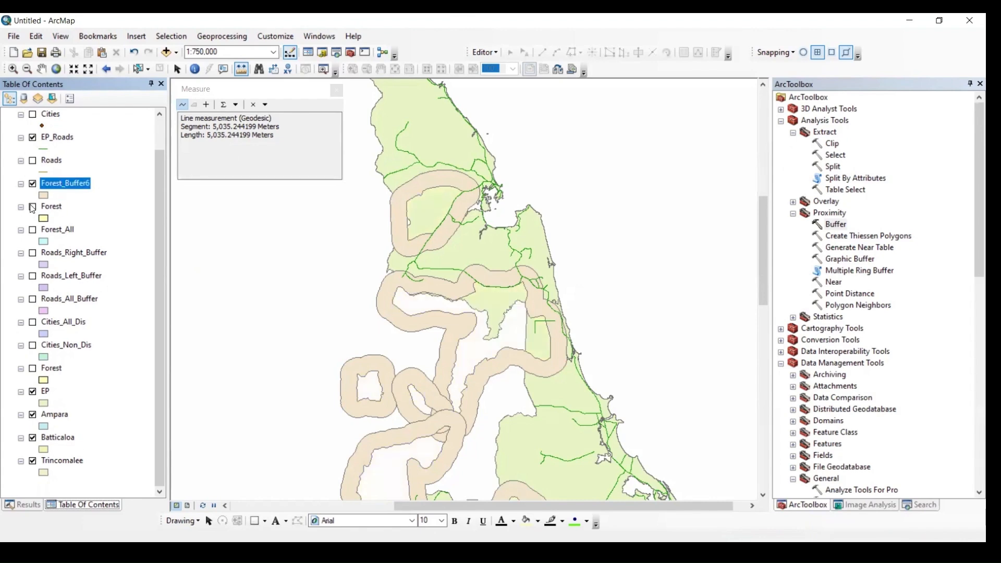
pyautogui.click(33, 207)
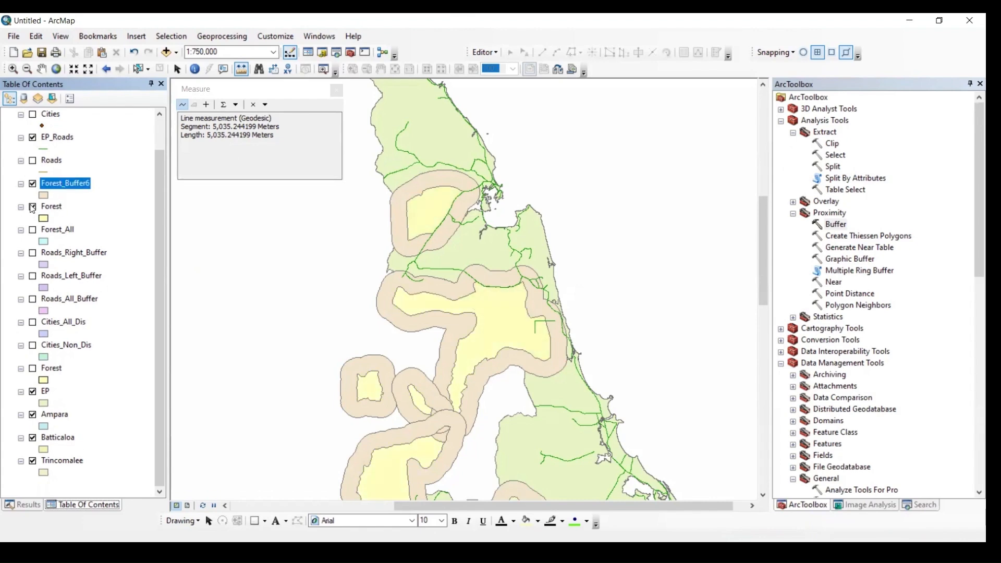
pyautogui.click(32, 207)
pyautogui.click(33, 230)
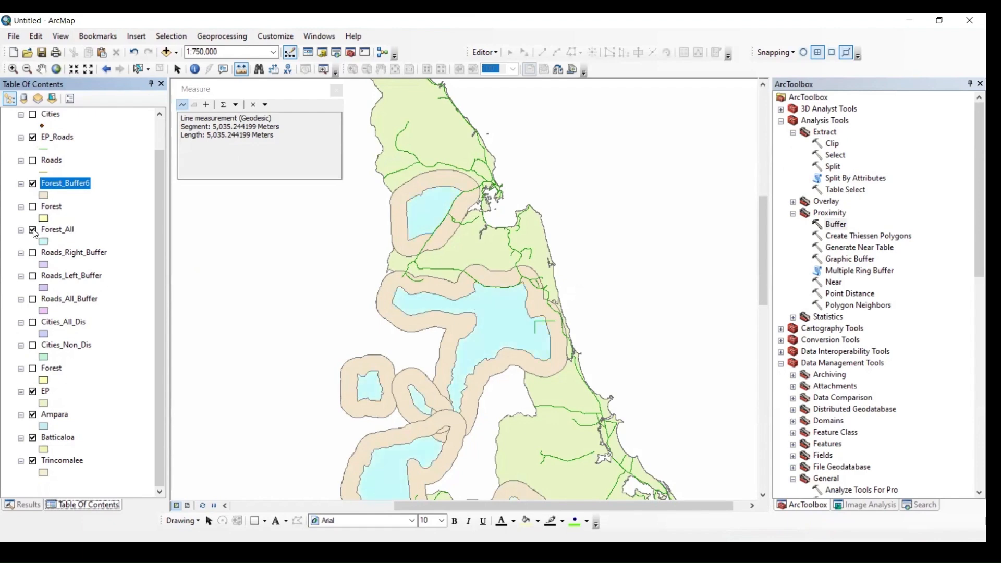
pyautogui.click(33, 184)
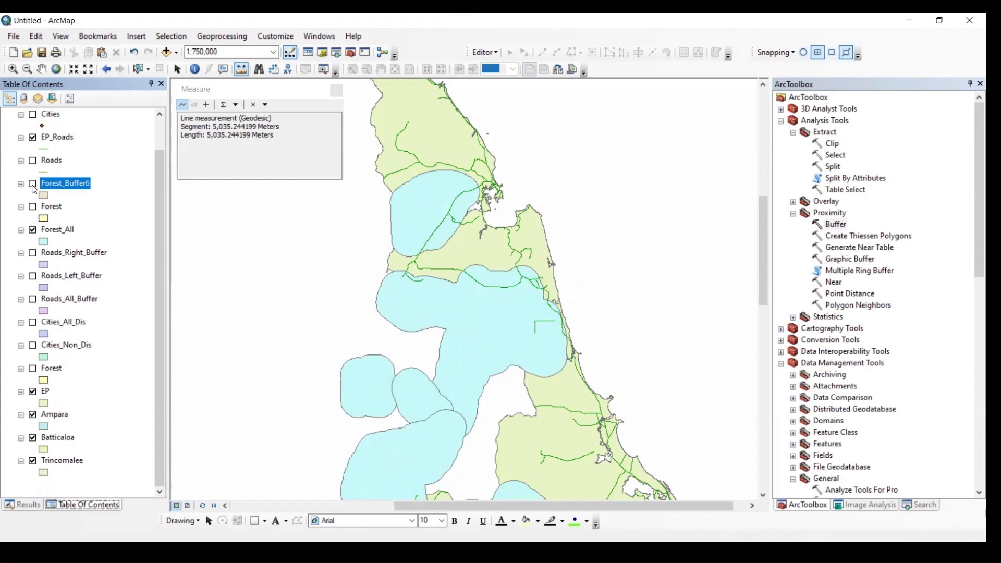
# Rename the Forest_Buffer6 layer as Forest_Outside
pyautogui.click(69, 184)
pyautogui.moveTo(65, 183); pyautogui.dragTo(92, 181)
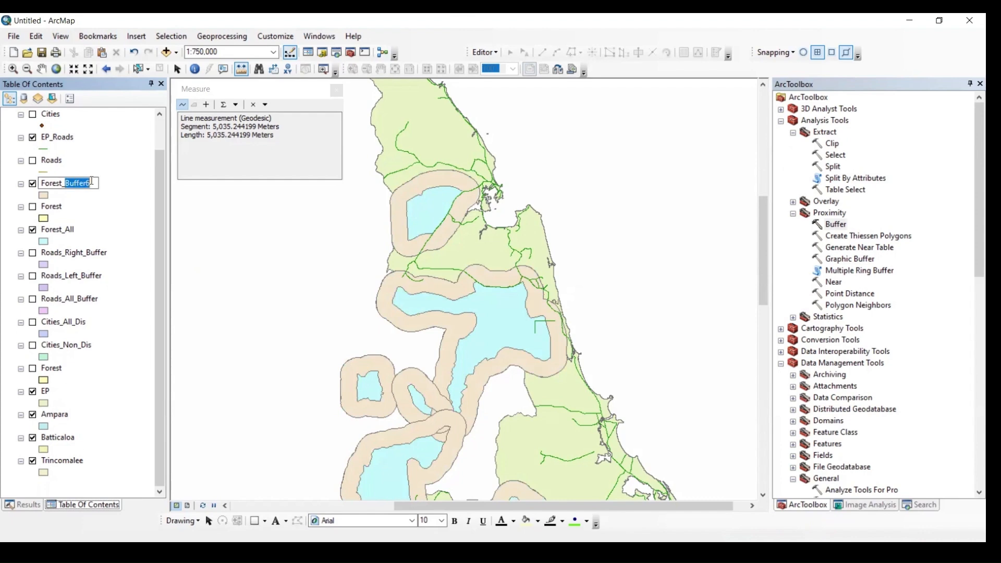
pyautogui.write('Outside')
pyautogui.press('Return')
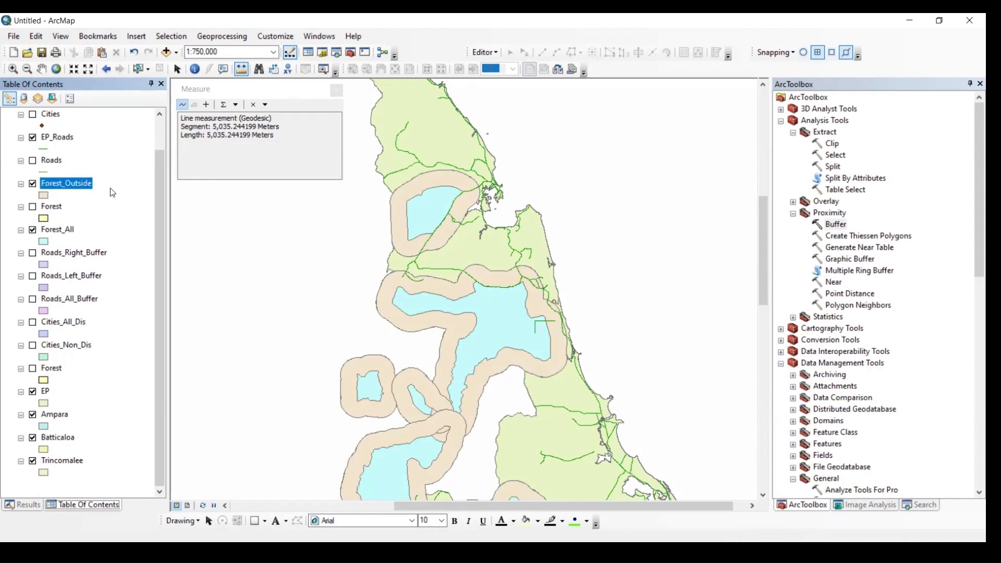
# Examine how Forest_Outside differs from the upper Forest layer and the full Forest_All buffer by switching the layers on and off
pyautogui.click(32, 206)
pyautogui.click(33, 230)
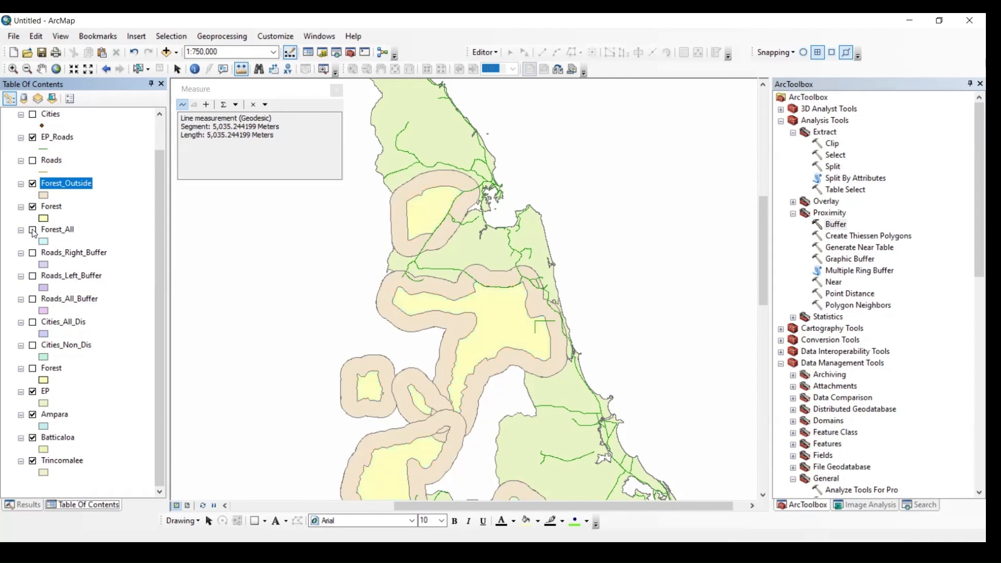
pyautogui.click(32, 207)
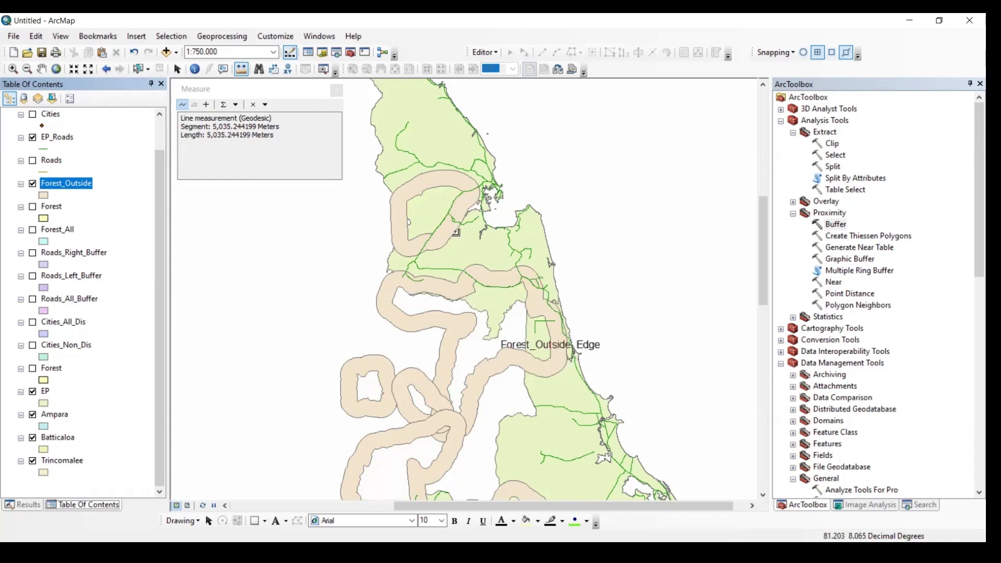
pyautogui.click(33, 230)
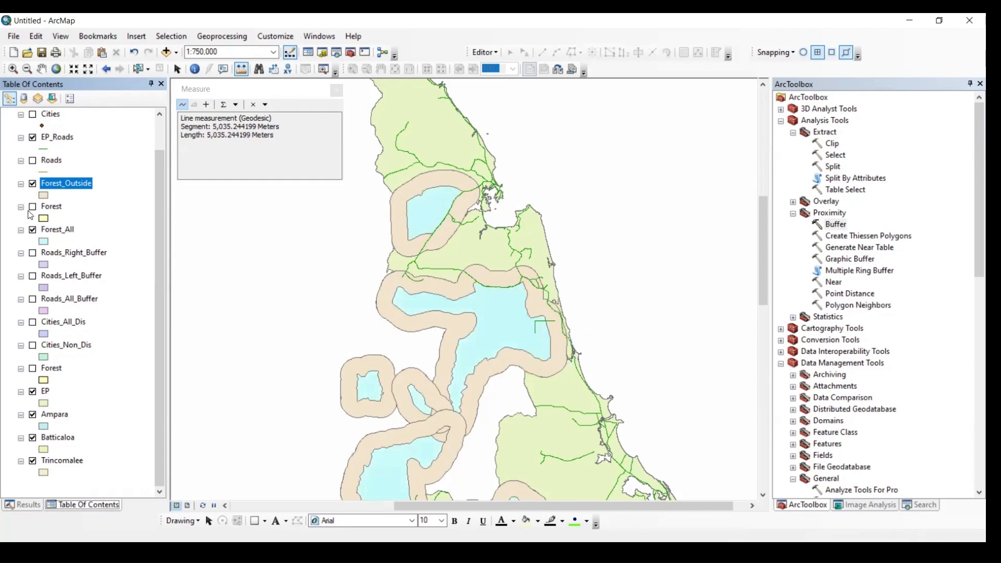
pyautogui.click(33, 184)
pyautogui.click(32, 184)
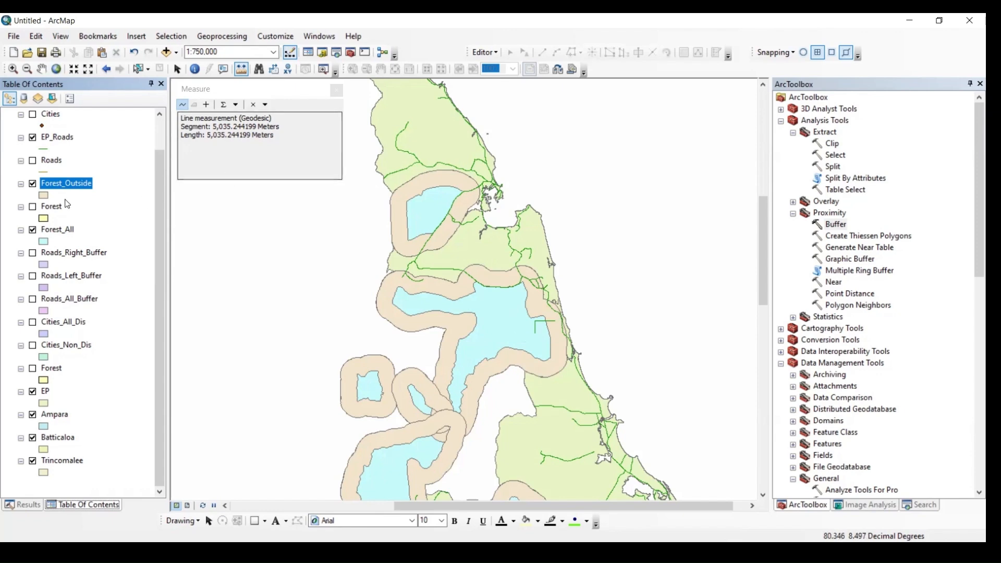
# Hide the Forest_Outside and Forest_All buffer layers
pyautogui.click(33, 184)
pyautogui.click(33, 230)
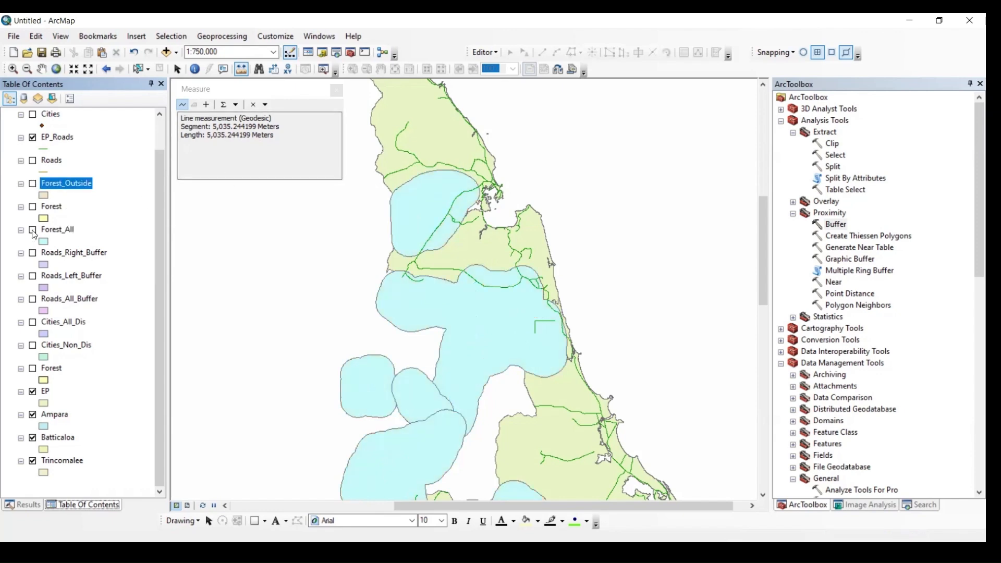